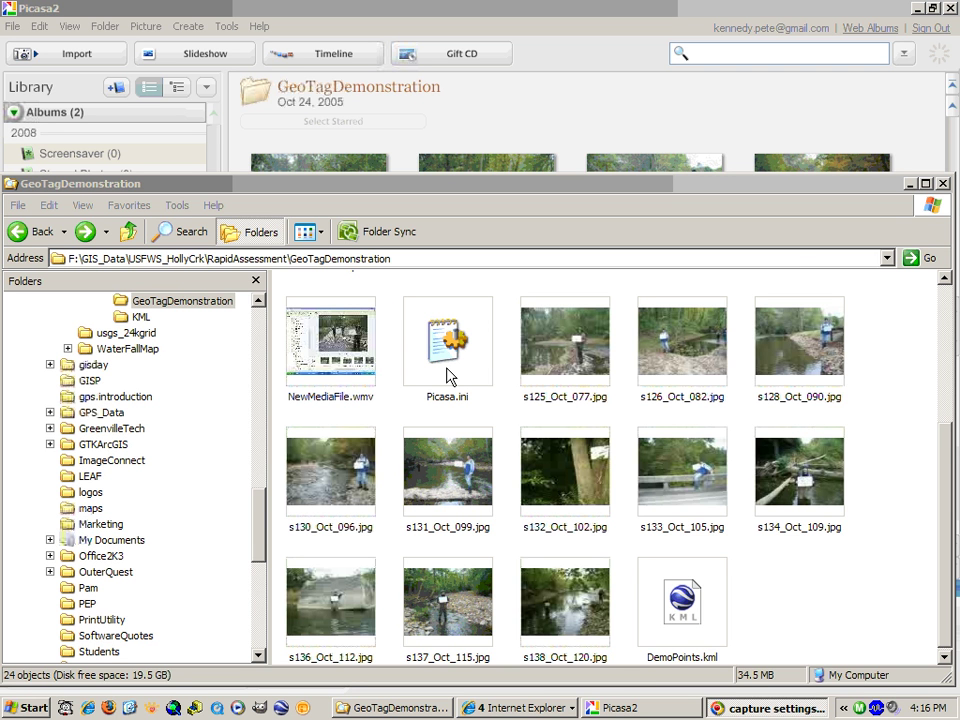
Select the creek photos s125 to s138 in Explorer, ending with only s125_Oct_077.jpg selected
left_click(558, 346)
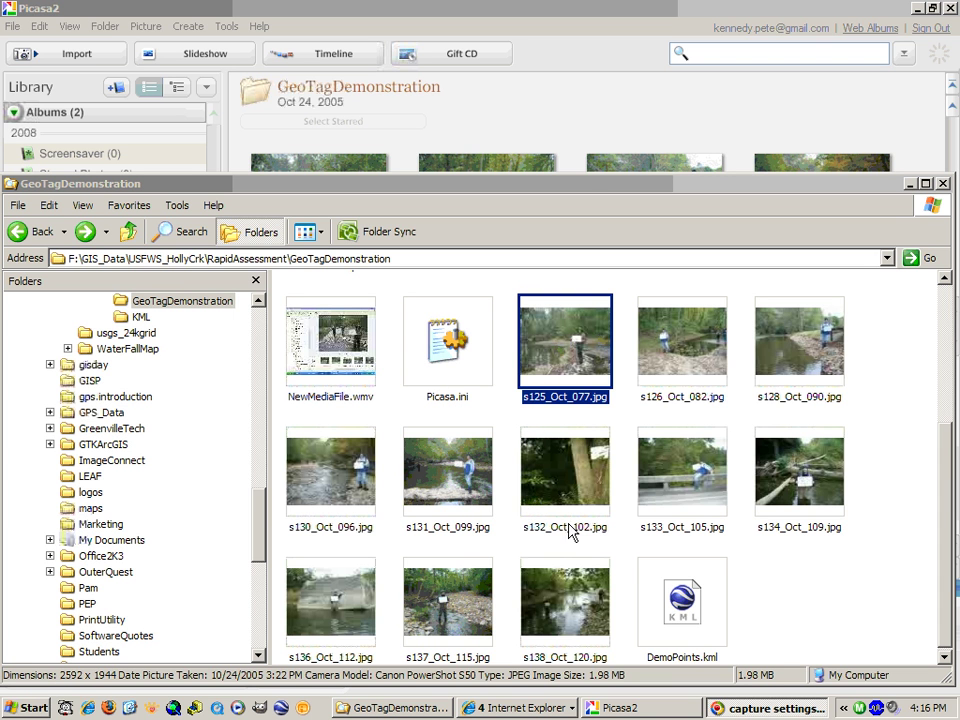
left_click(548, 597, "shift")
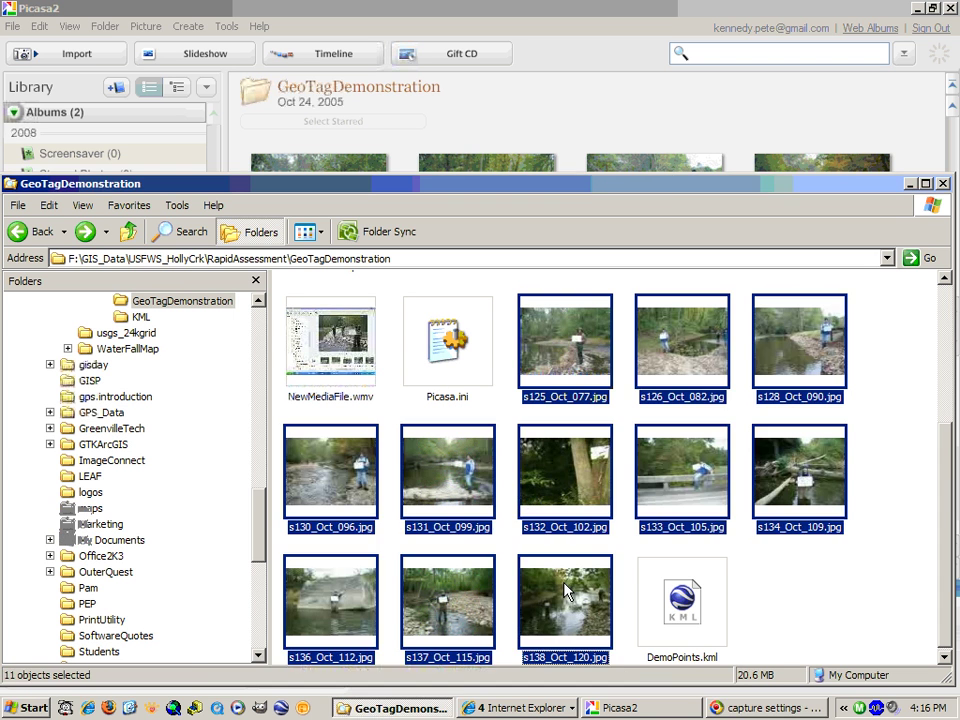
left_click(558, 382)
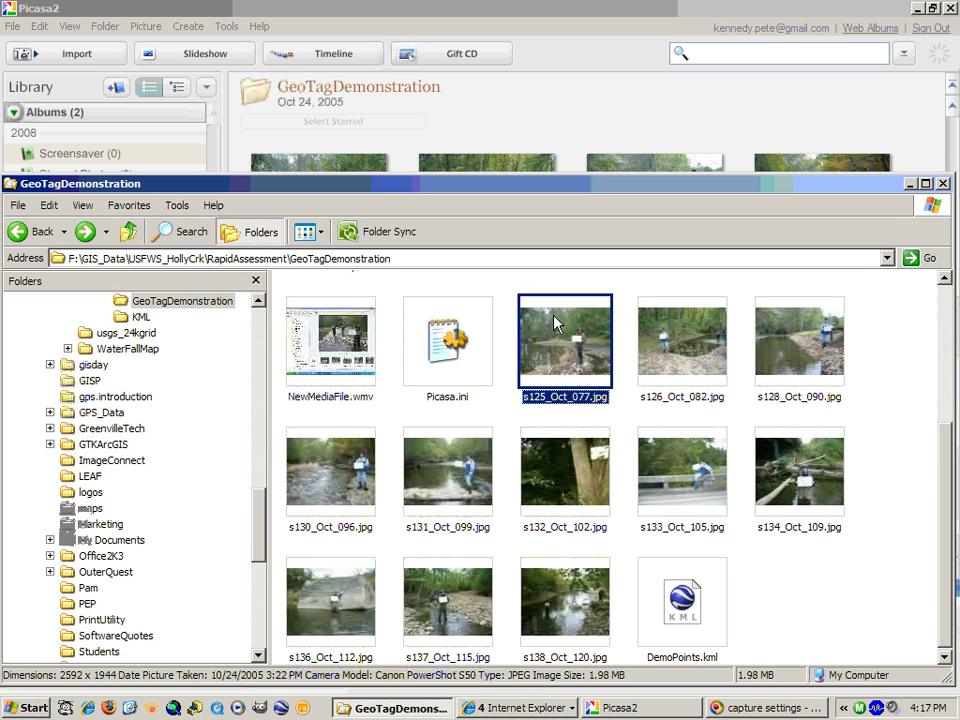
Add the GeoTagDemonstration folder to Picasa with Scan Once, loading its 13 photos
left_click(228, 22)
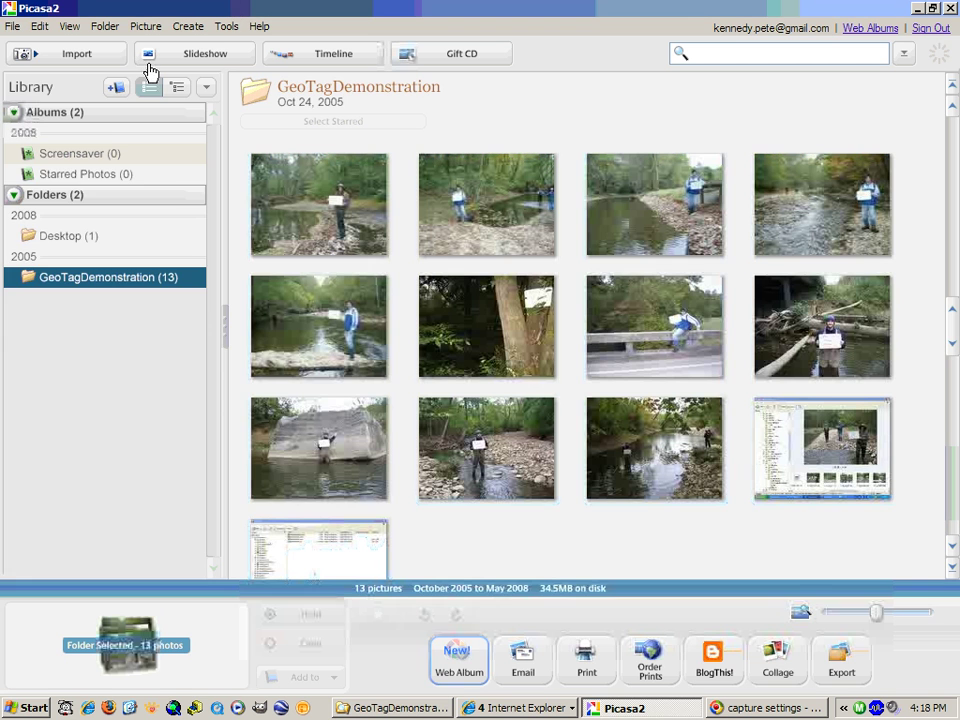
left_click(10, 27)
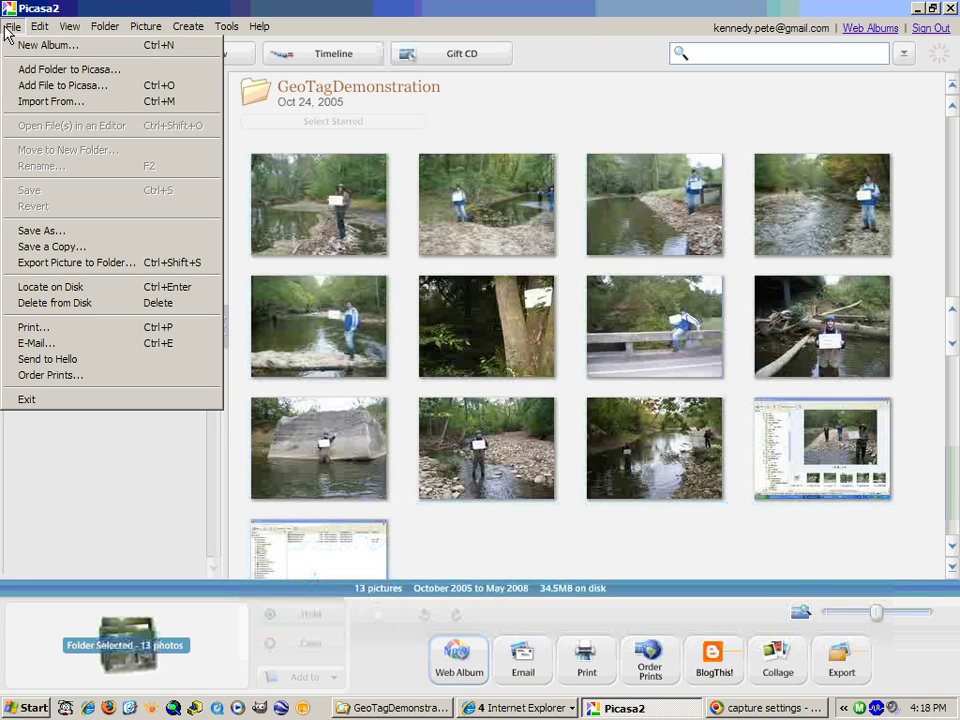
left_click(62, 70)
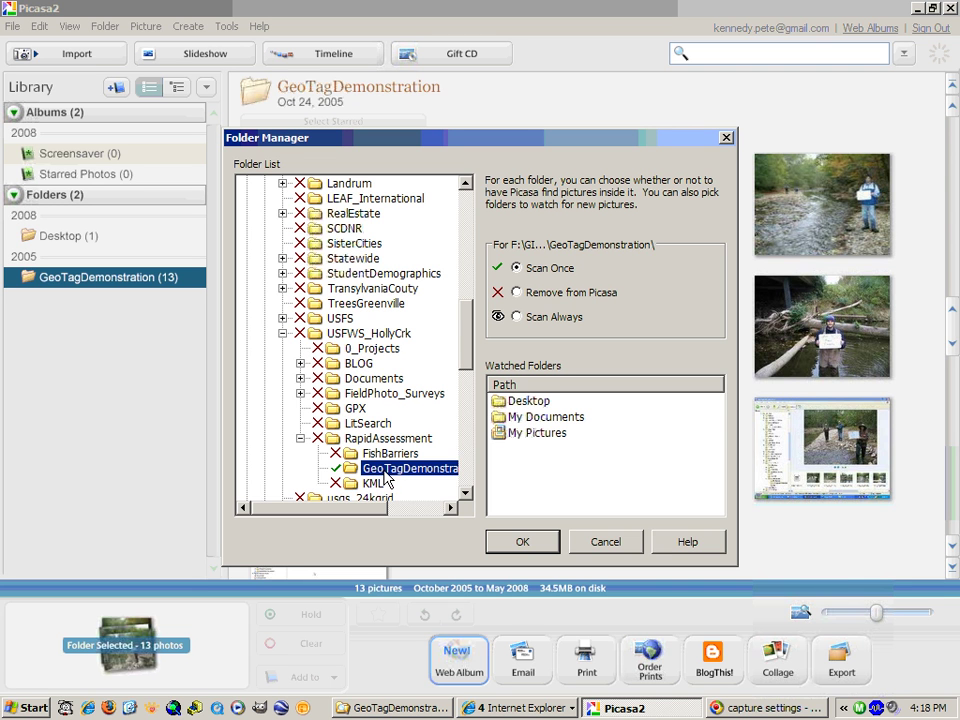
left_click(394, 472)
left_click(531, 545)
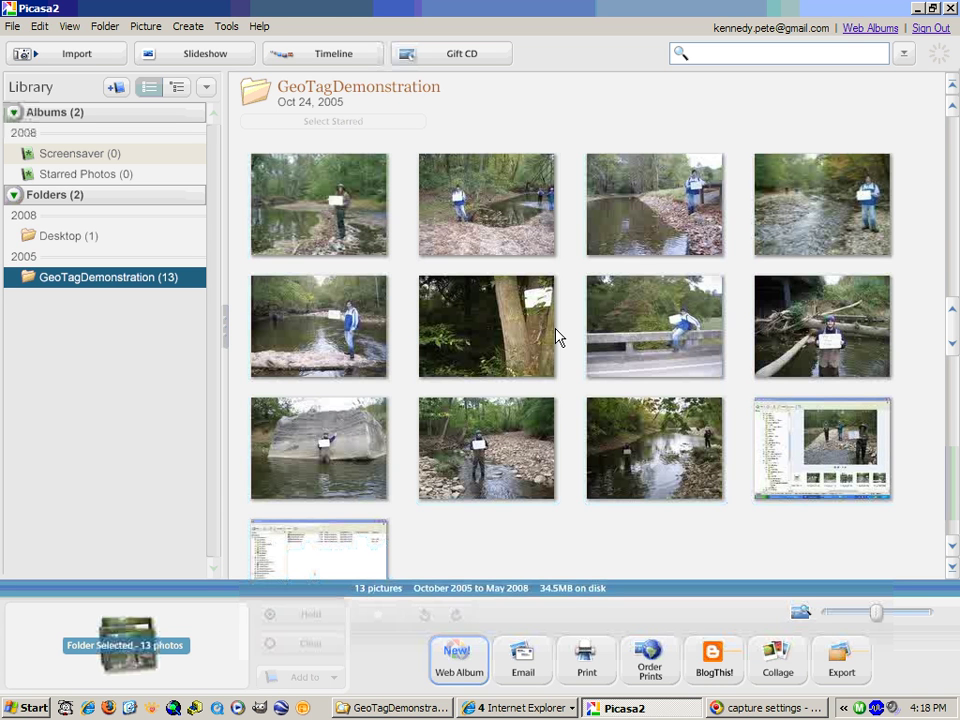
Start geotagging the photos with Tools > Geotag > Geotag With Google Earth
left_click(230, 28)
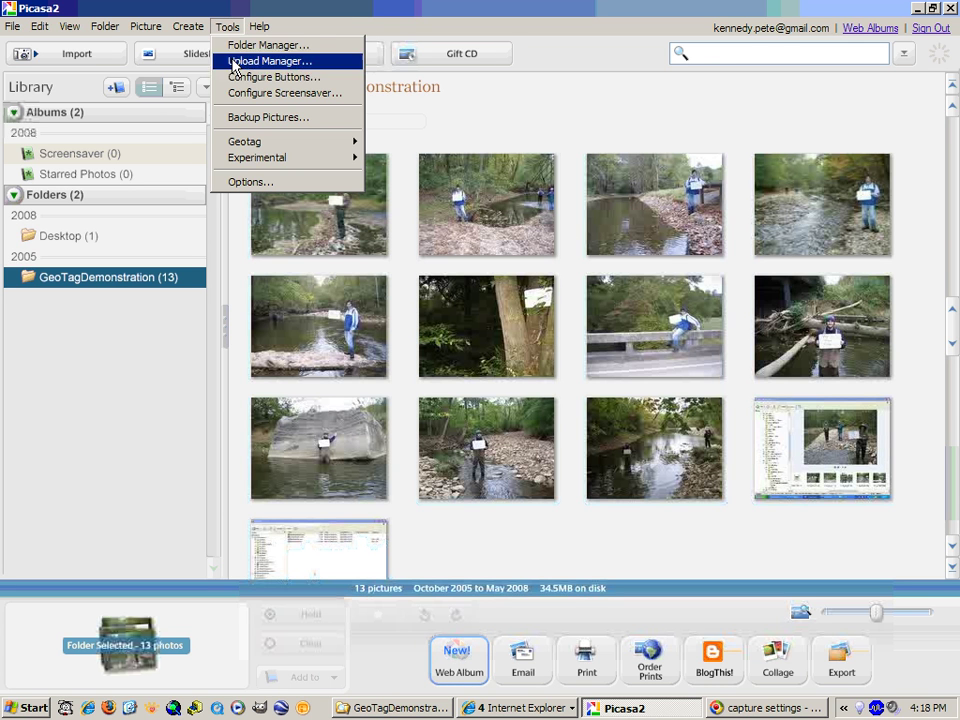
mouse_move(240, 145)
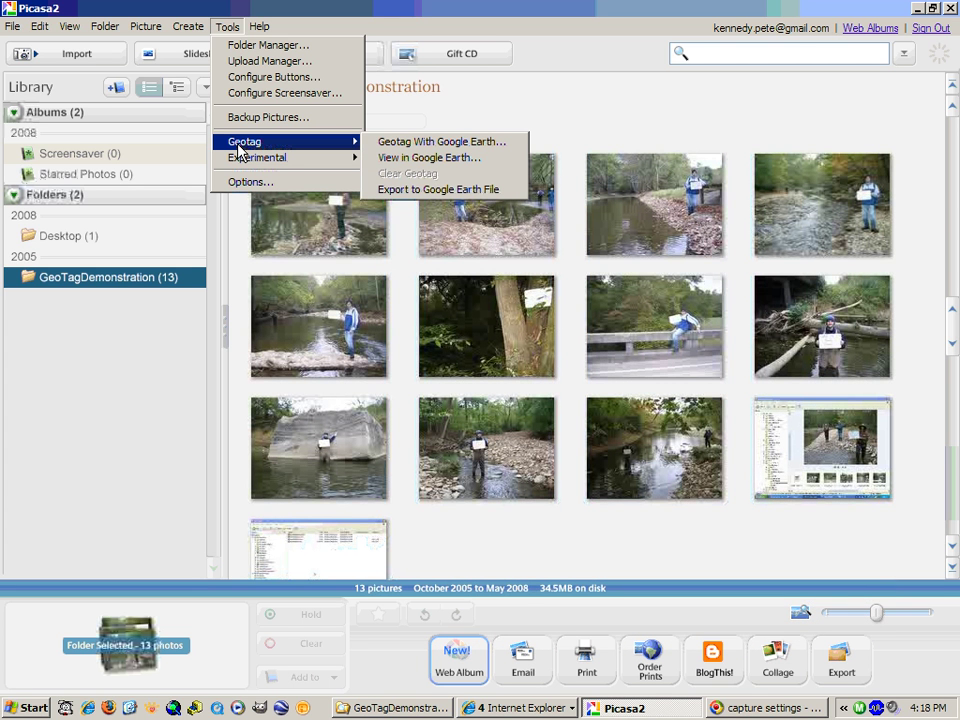
left_click(415, 143)
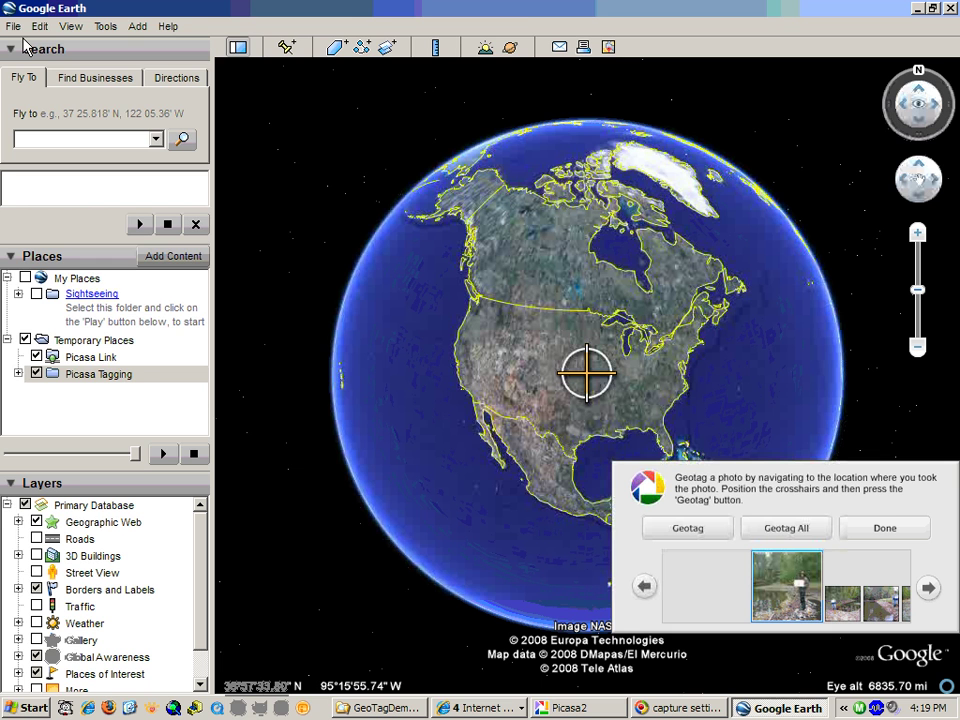
Load DemoPoints.kml from the GeoTagDemonstration folder into Google Earth
key("ctrl+o")
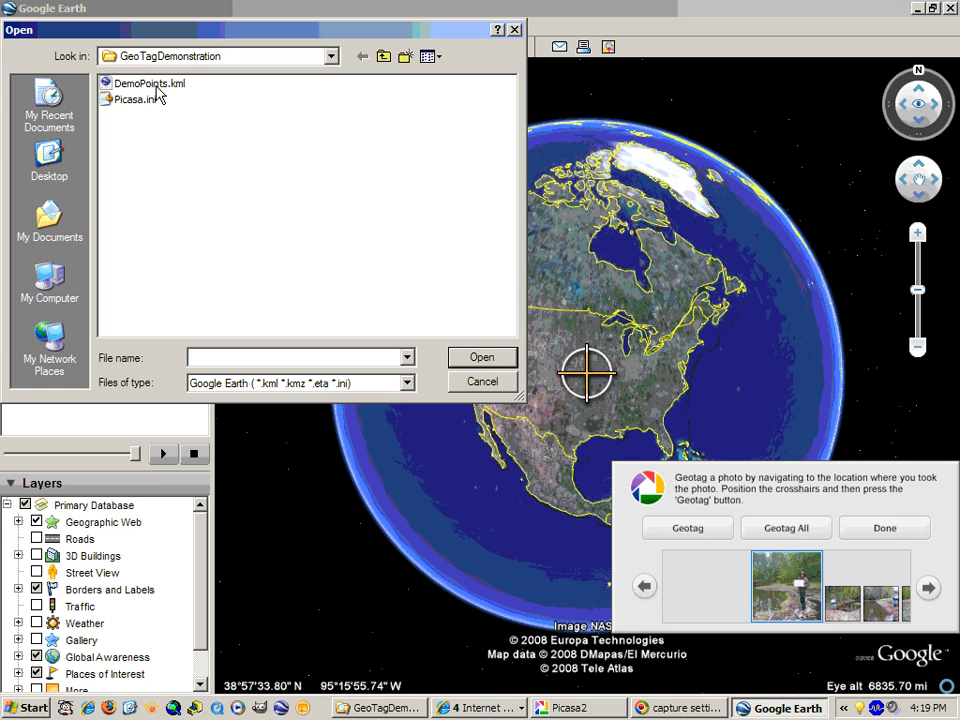
left_click(150, 84)
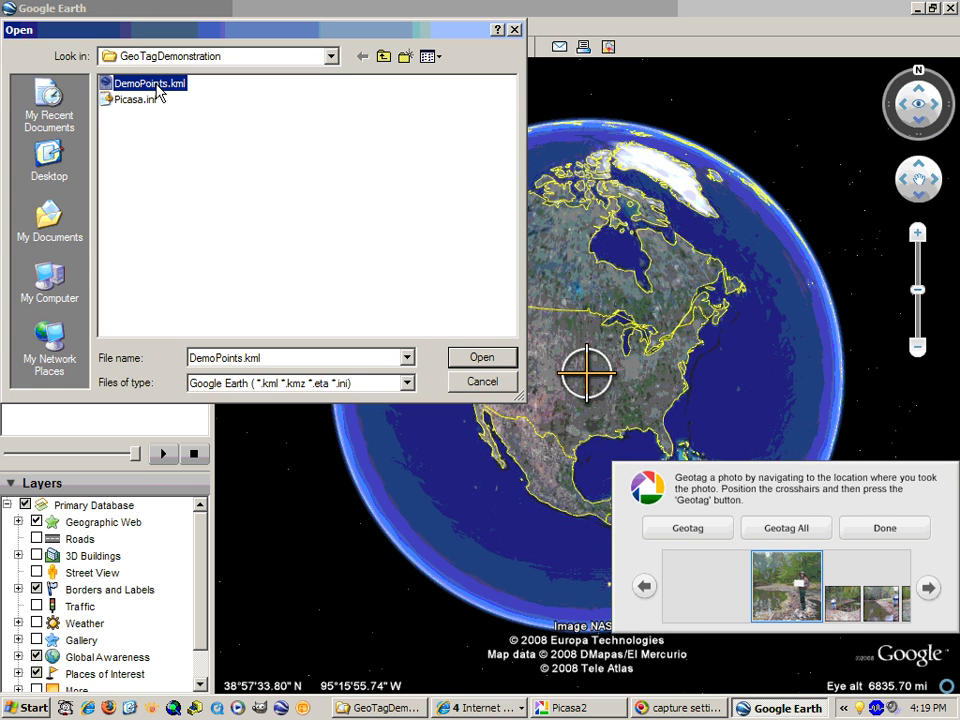
left_click(157, 88)
left_click(199, 114)
left_click(140, 84)
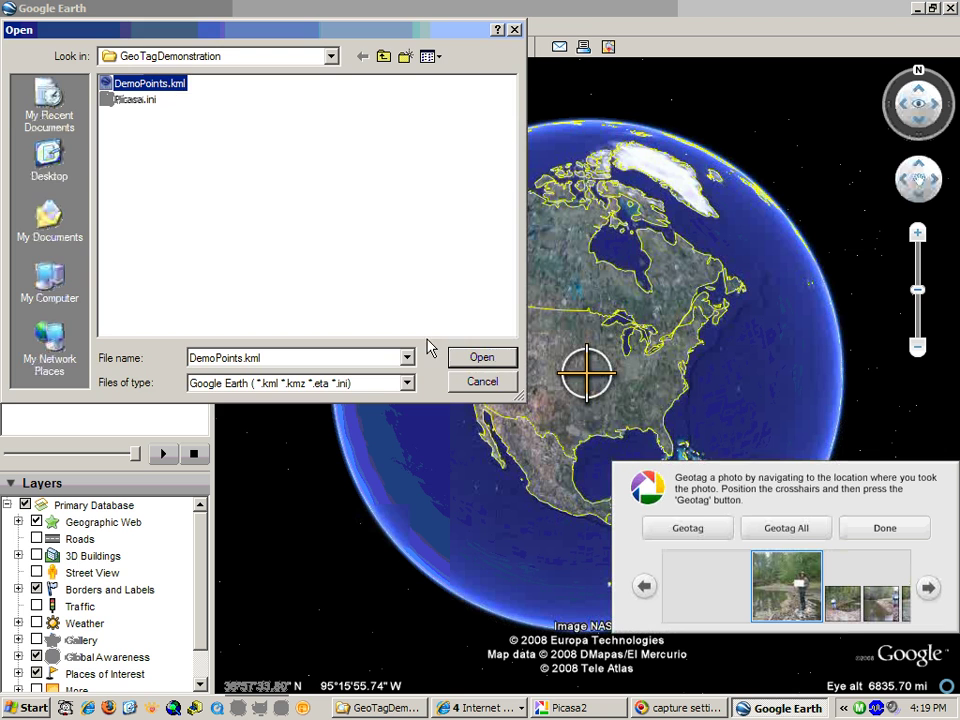
left_click(484, 358)
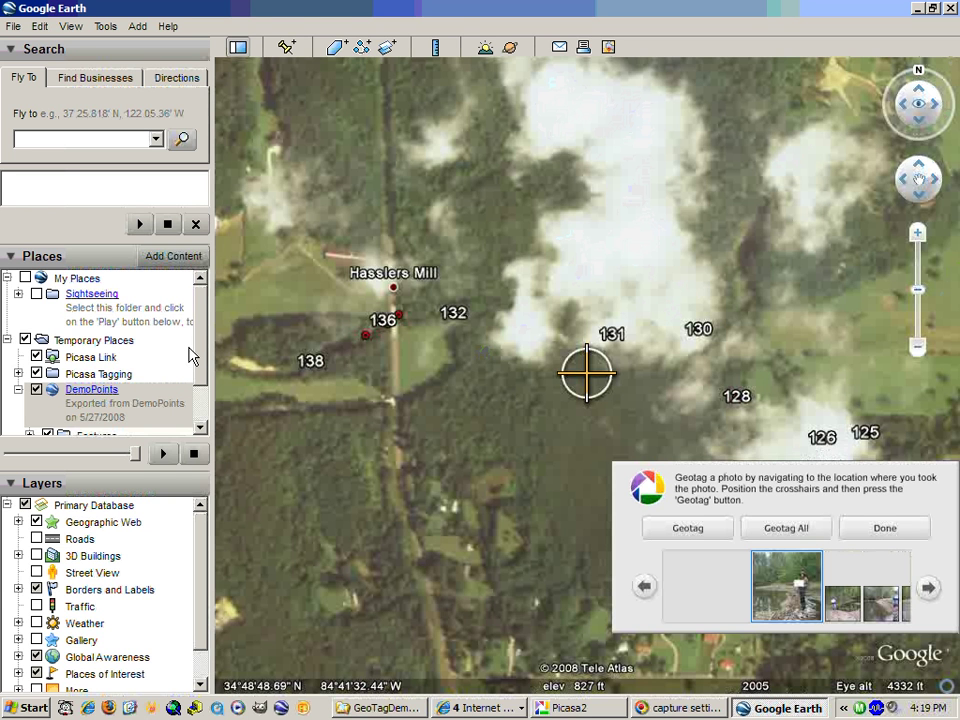
Expand DemoPoints > Features in Places and bring the map to placemark 125
left_click(205, 398)
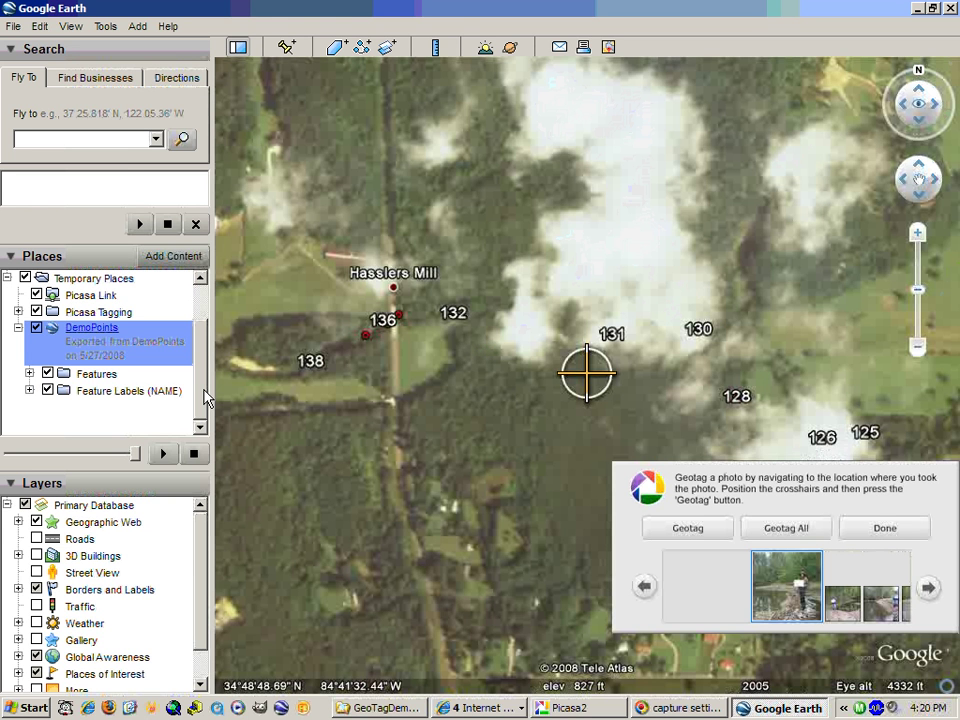
left_click(30, 373)
left_click(95, 391)
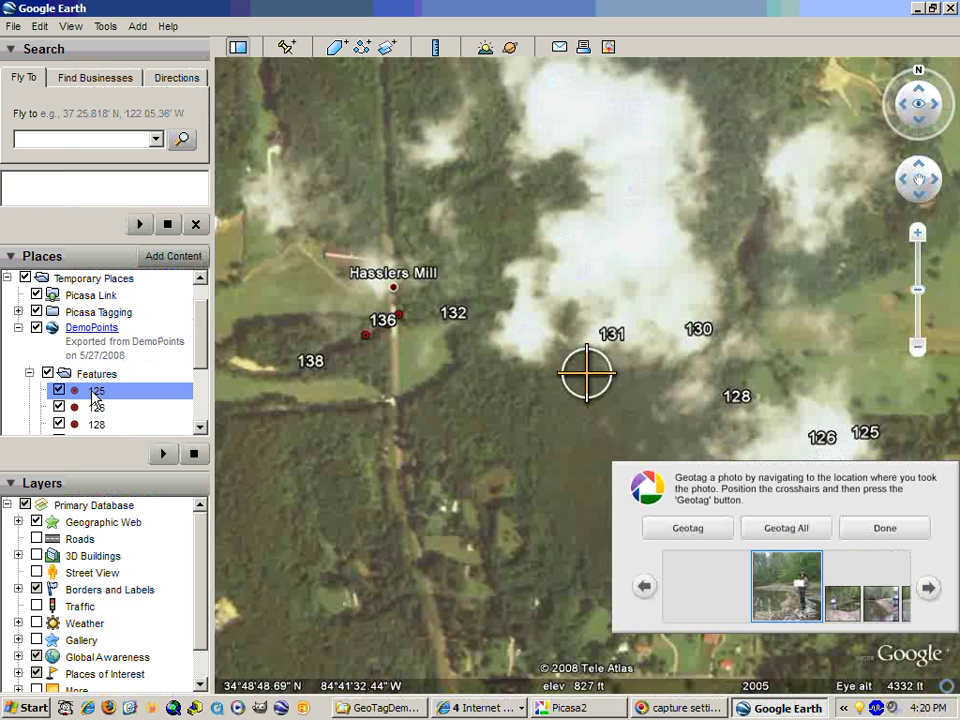
right_click(92, 393)
key("Escape")
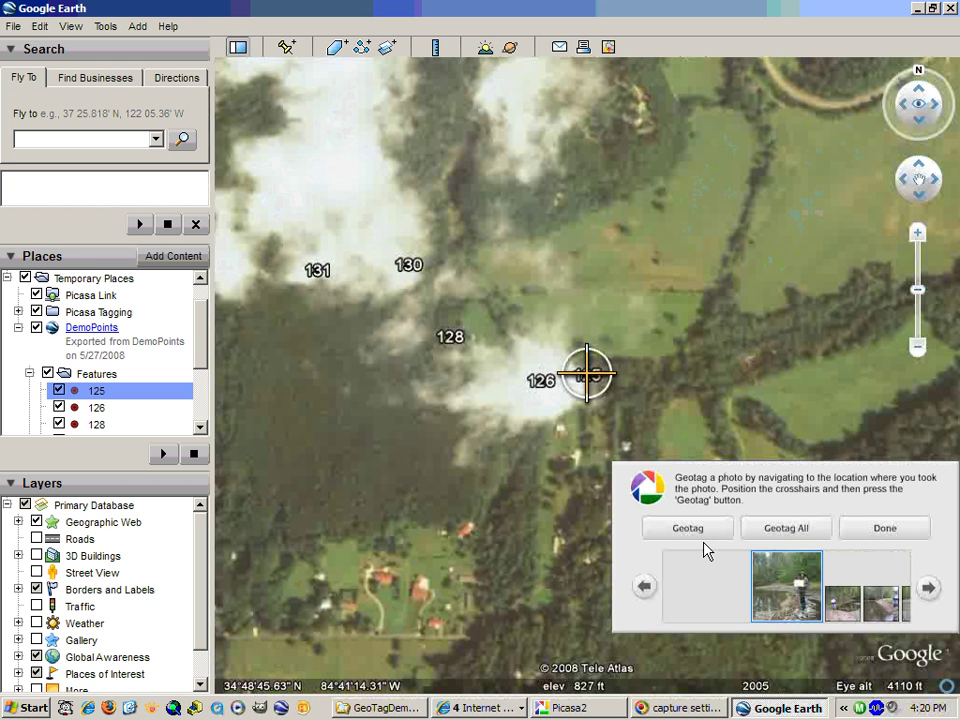
Geotag s125_Oct_077.jpg at placemark 125, then select placemark 126
left_click(683, 530)
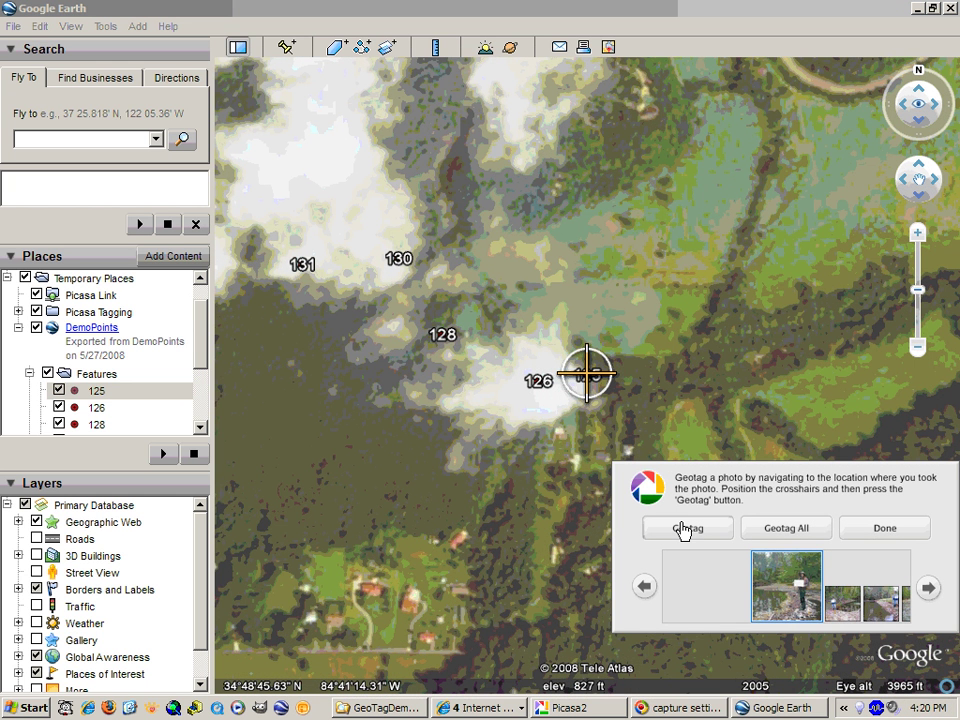
left_click(683, 530)
left_click_drag(204, 366, 204, 336)
left_click(97, 312)
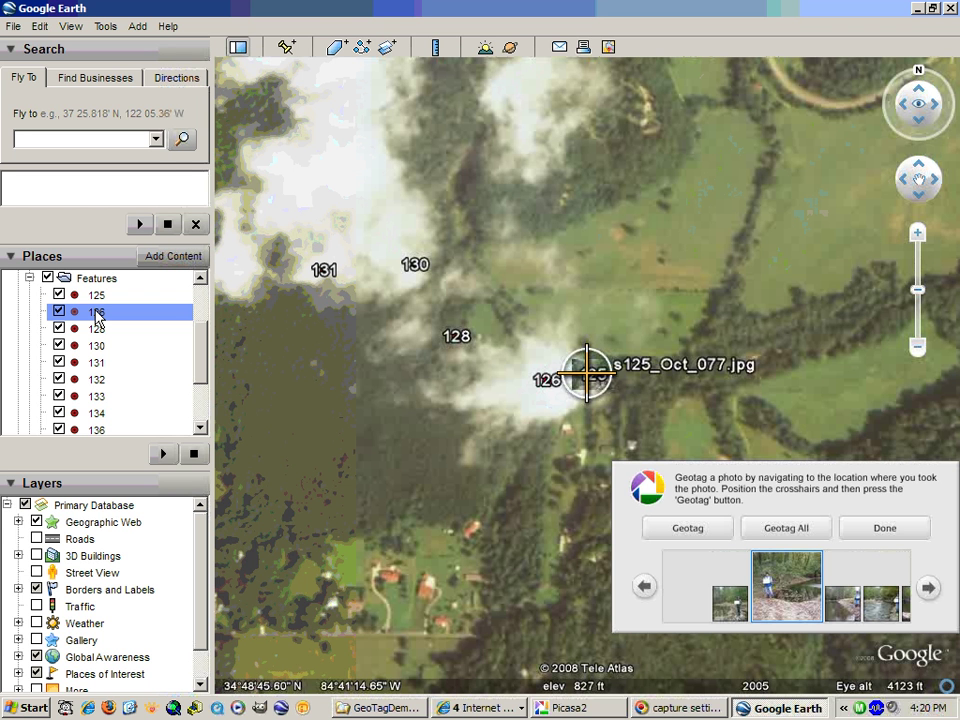
Geotag the next photo at placemark 126 and fly the map to placemark 128
left_click(706, 533)
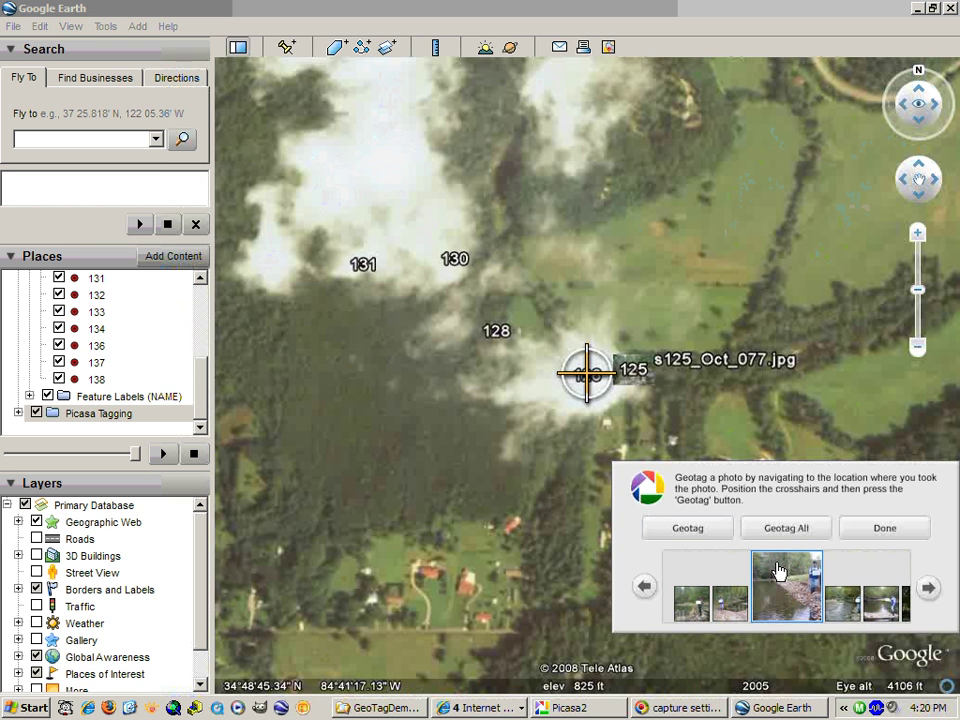
left_click_drag(202, 378, 202, 362)
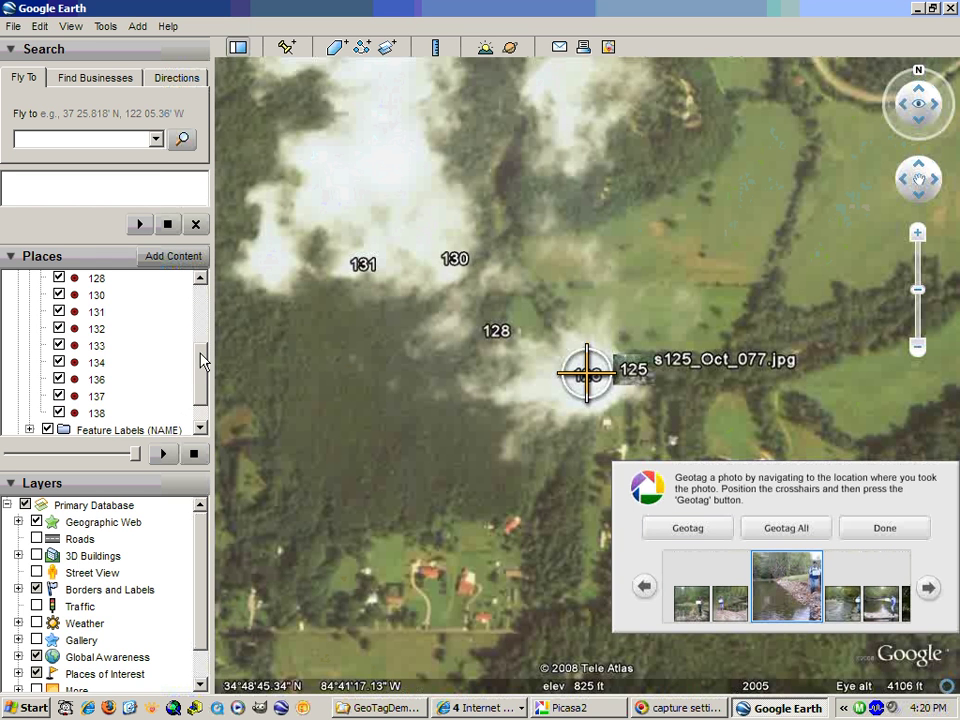
scroll(98, 322, "up", 1)
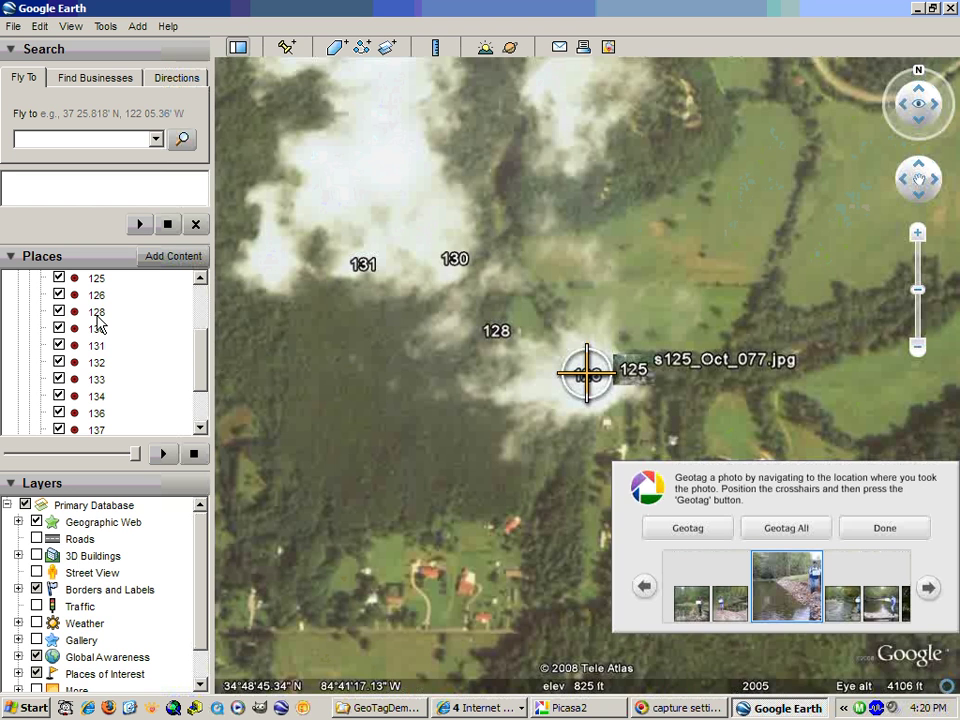
double_click(97, 314)
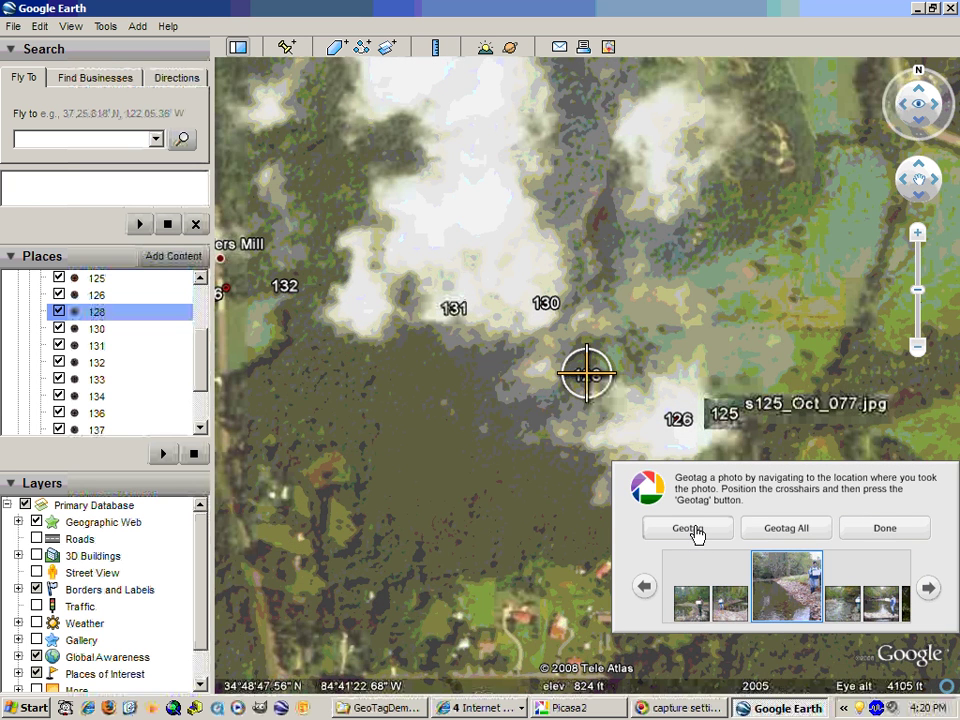
Geotag the current photo at placemark 128, then select placemark 131
left_click(695, 531)
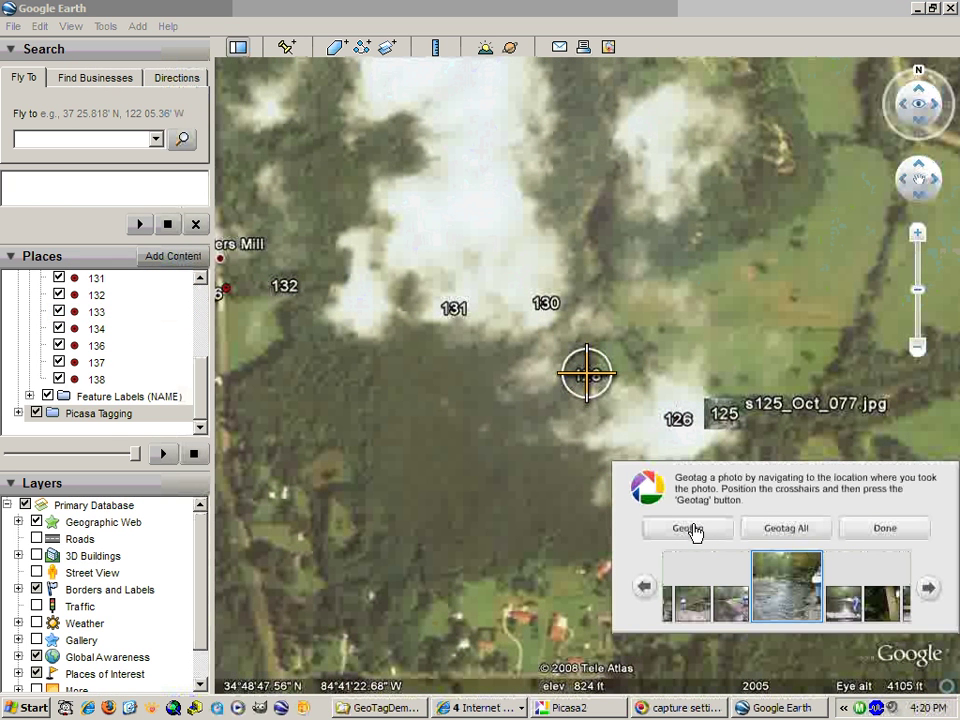
left_click(695, 531)
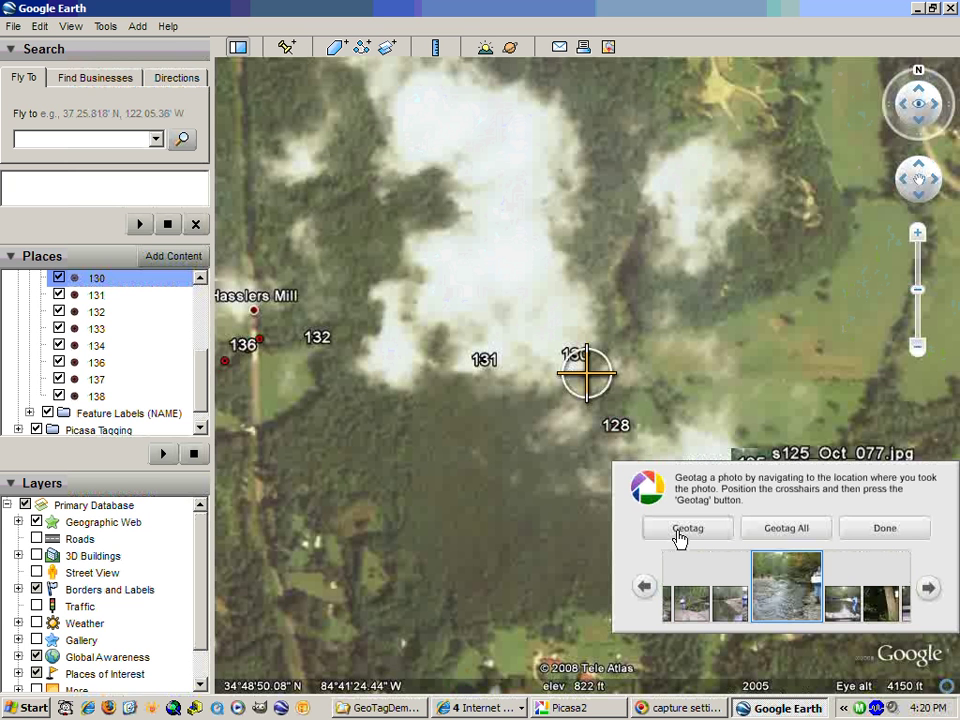
left_click(683, 539)
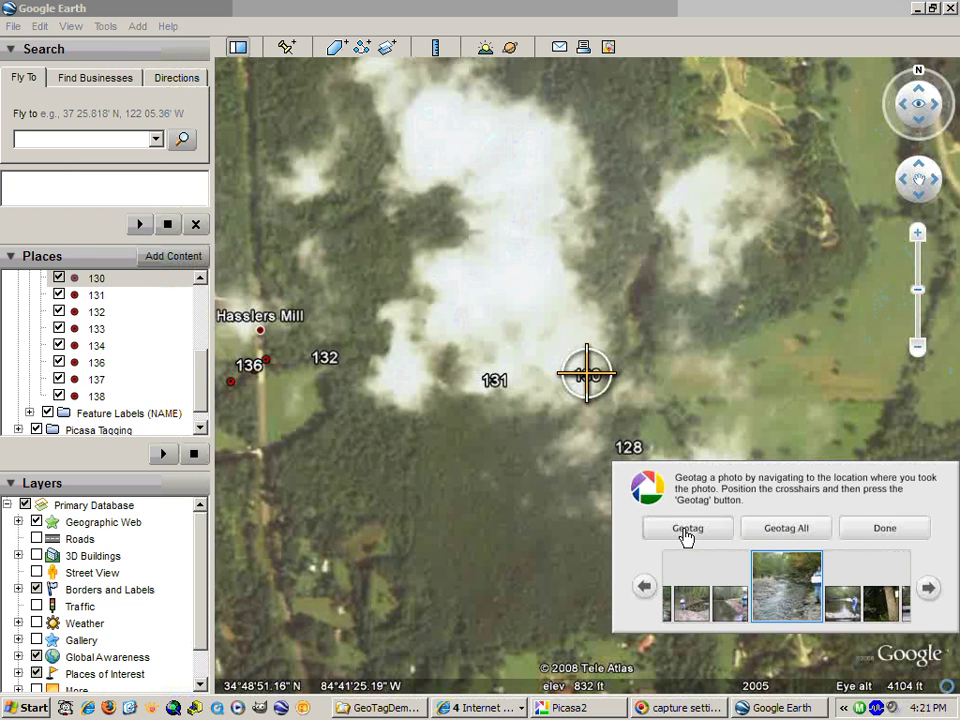
left_click(95, 280)
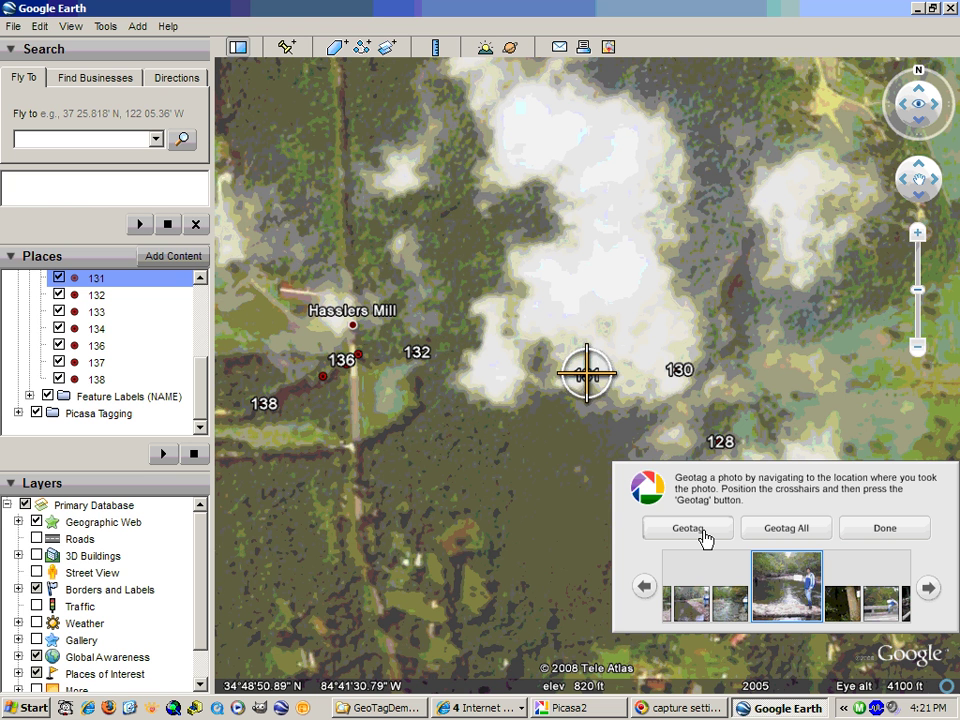
Geotag photos at placemarks 131, 132 and 133, then move the map to placemark 136
left_click(700, 530)
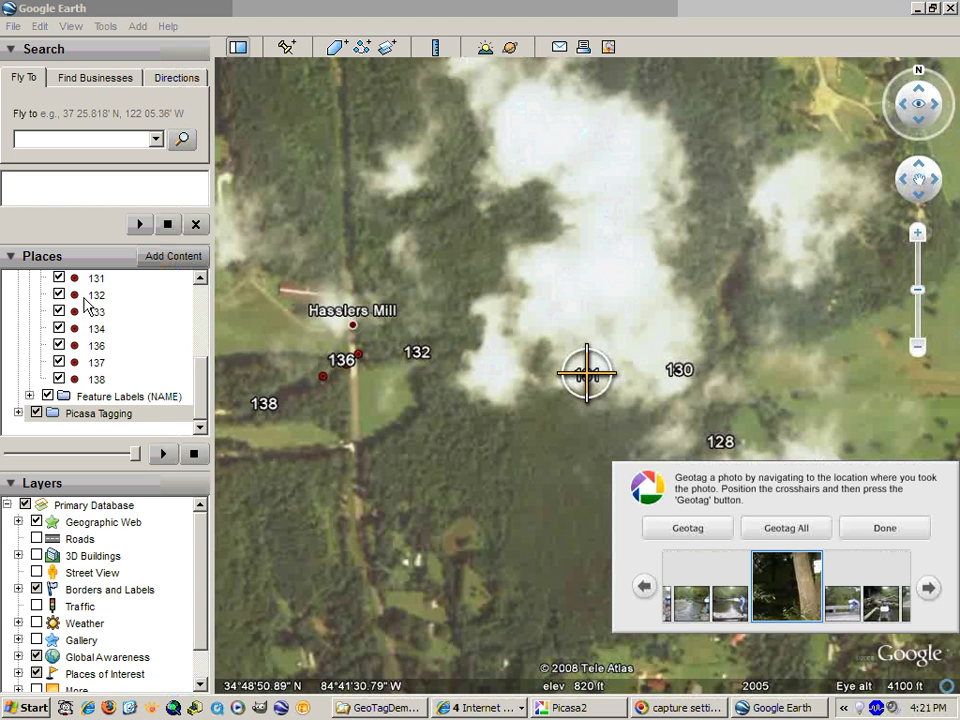
double_click(88, 300)
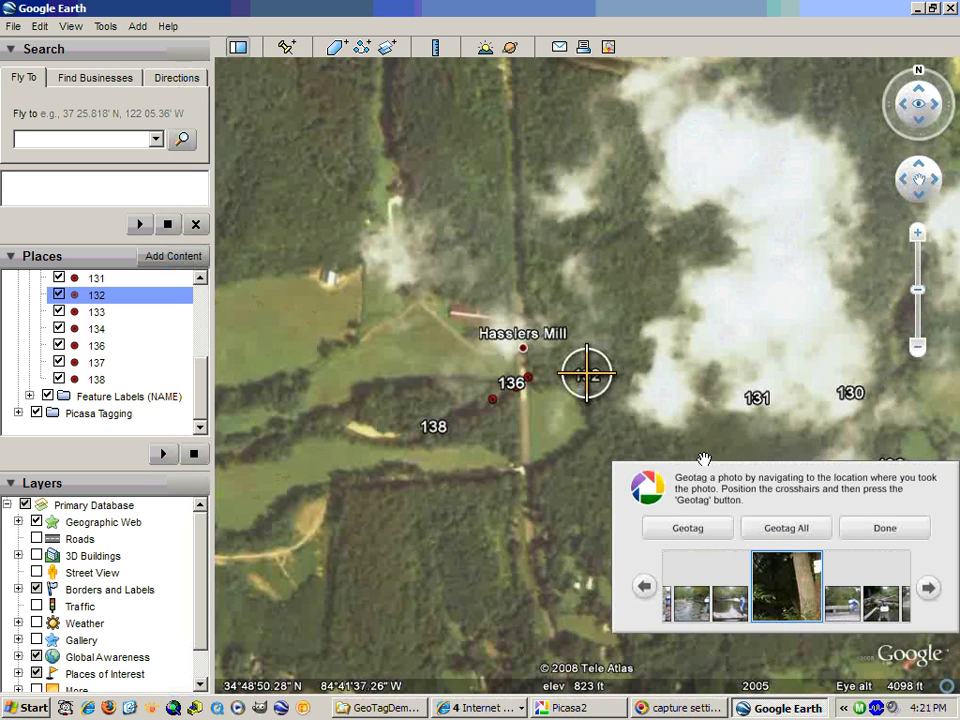
left_click(707, 538)
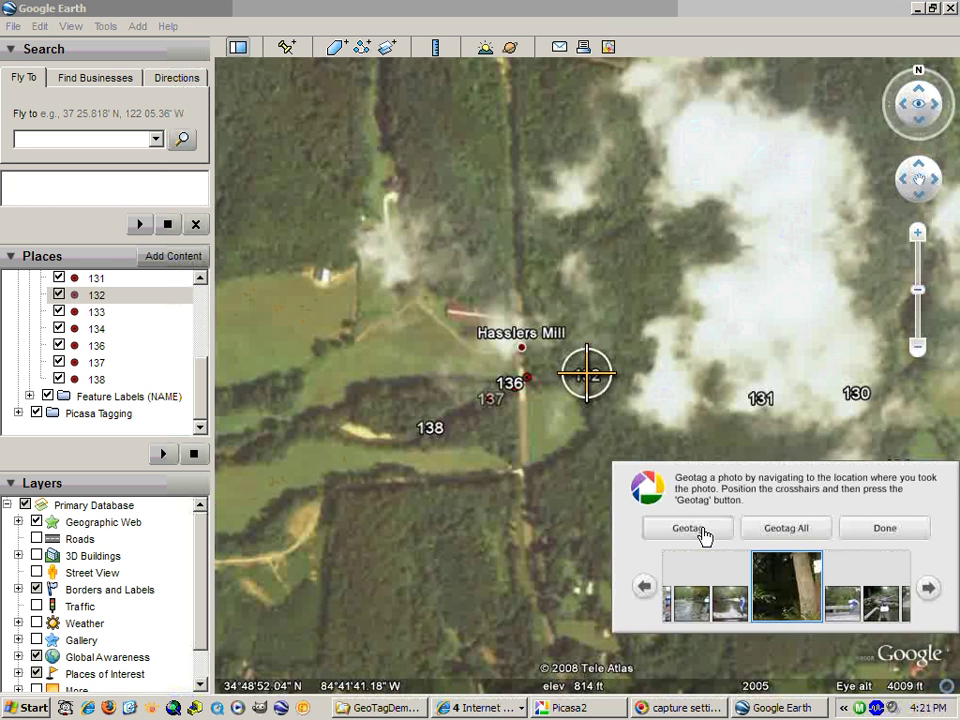
left_click(104, 312)
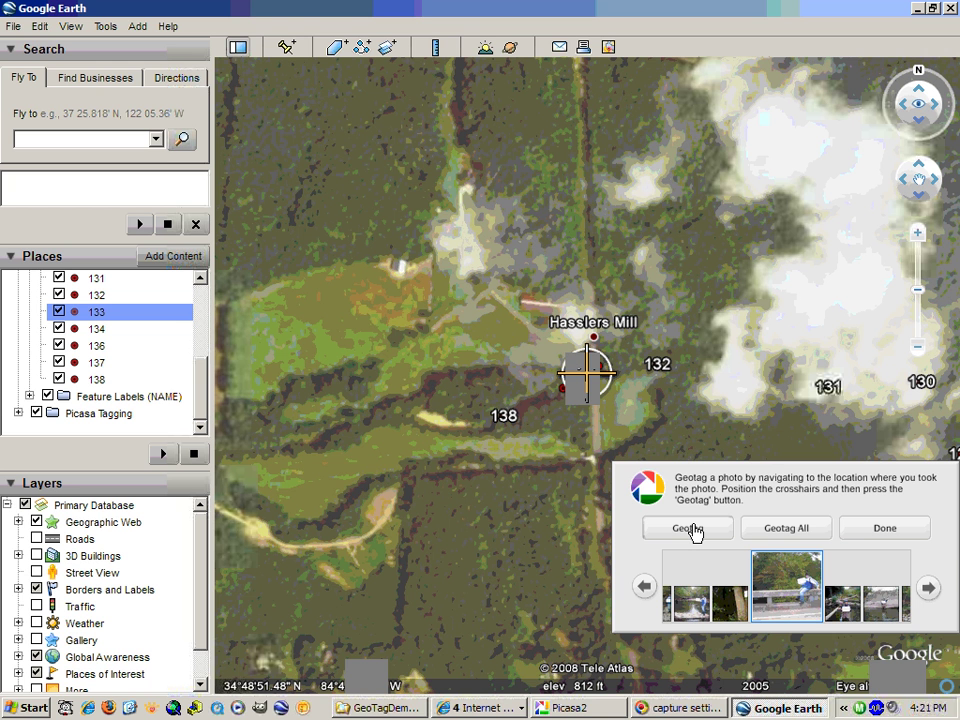
left_click(694, 532)
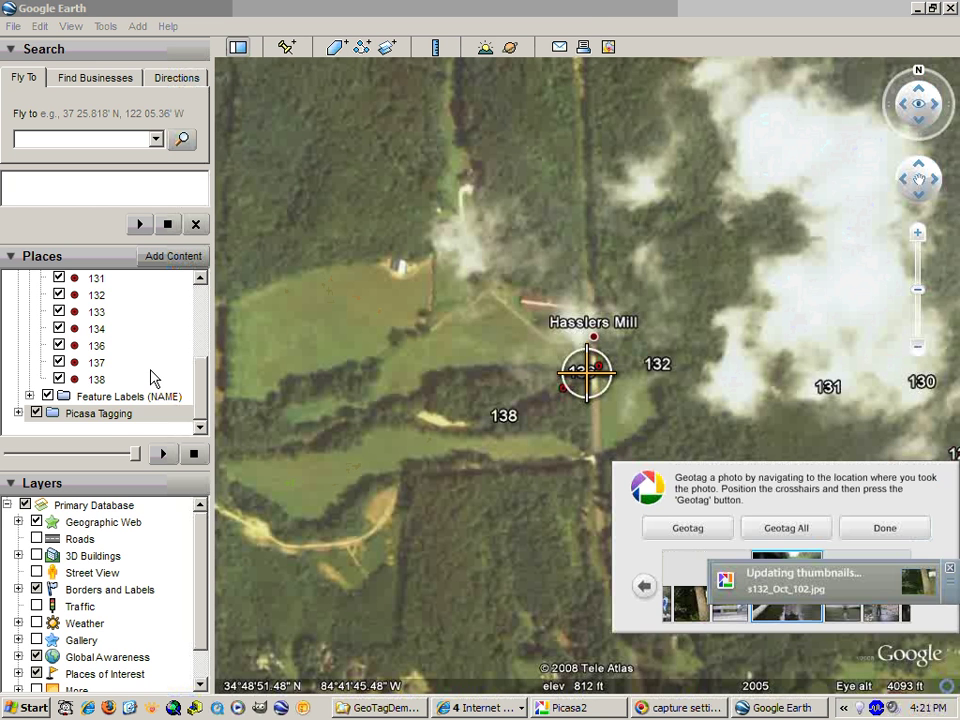
left_click(100, 345)
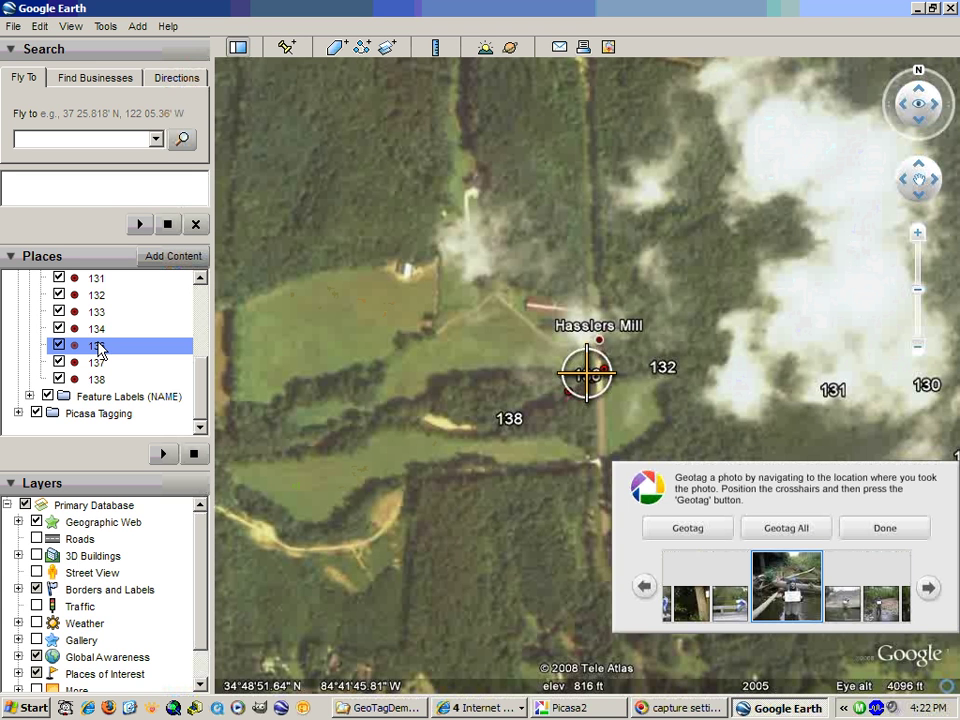
Finish geotagging with Done, leaving photo thumbnails at the waypoints near Hasslers Mill
left_click(878, 530)
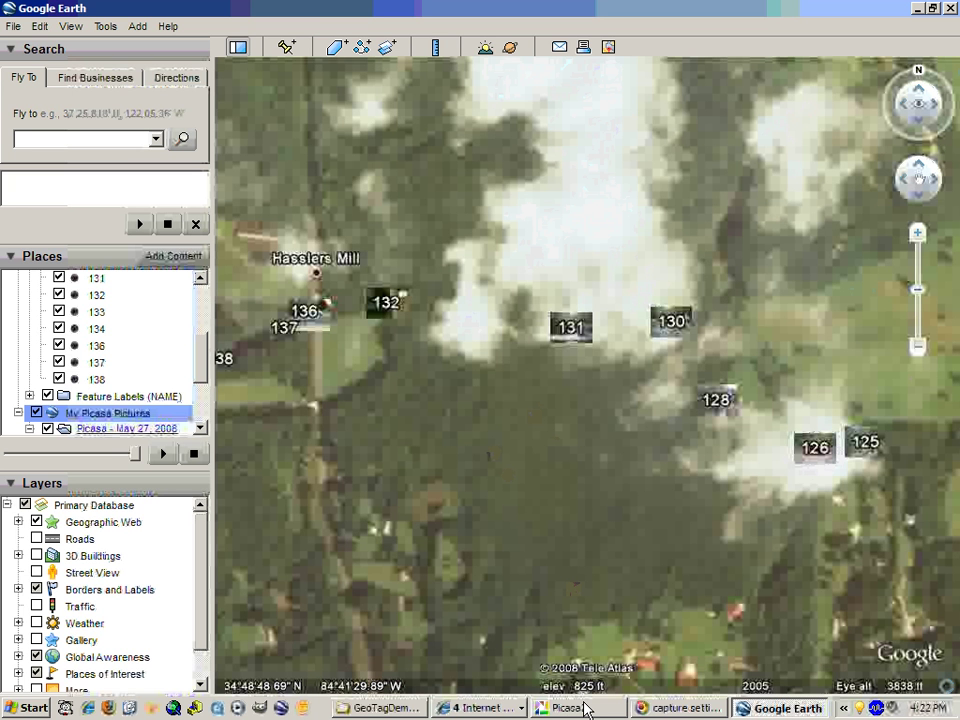
Return to Picasa 2 and open the Web Album introduction for the GeoTagDemonstration folder
left_click(586, 708)
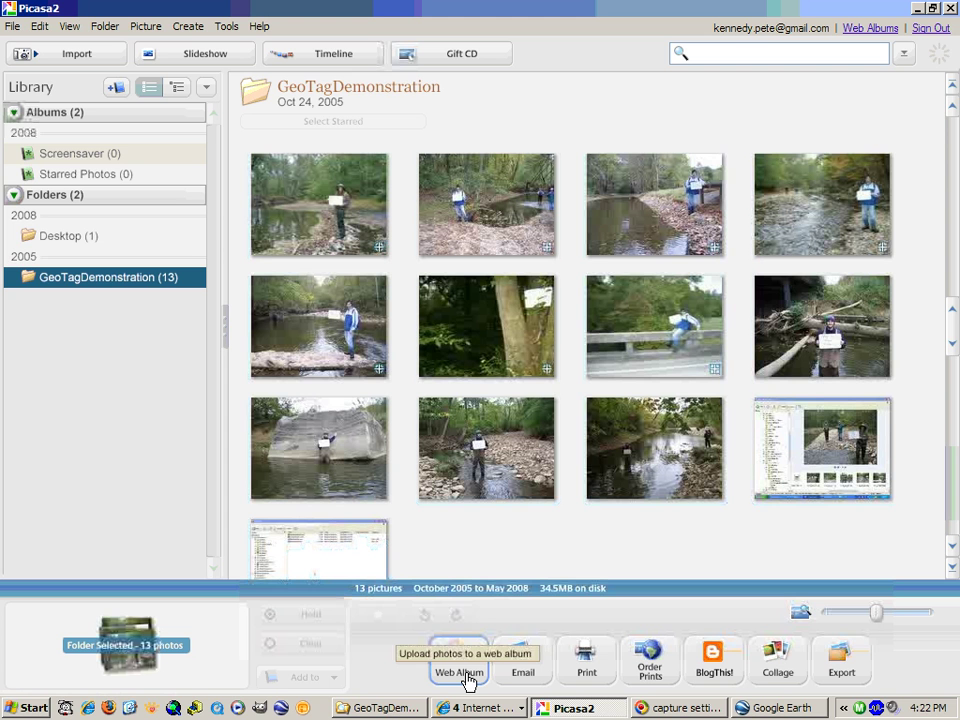
left_click(464, 683)
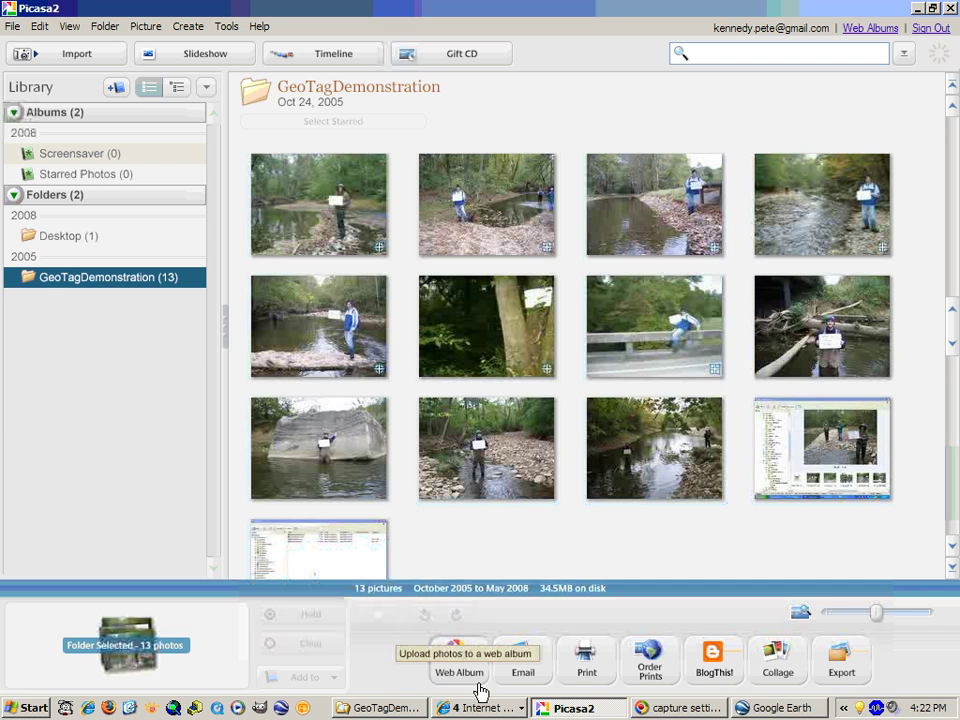
key("alt+Tab")
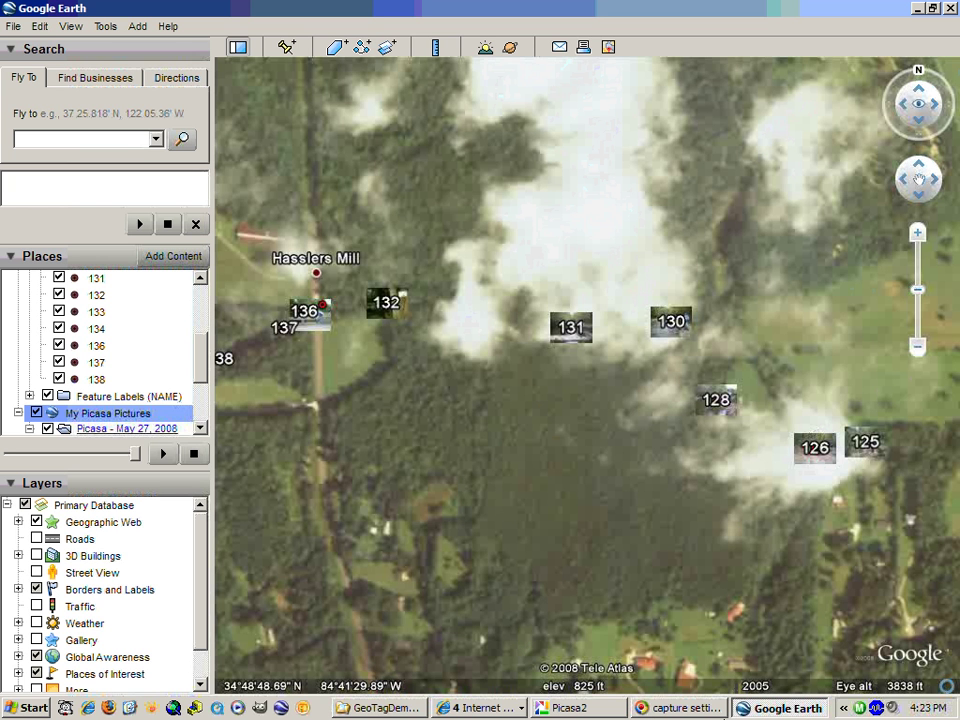
left_click(570, 707)
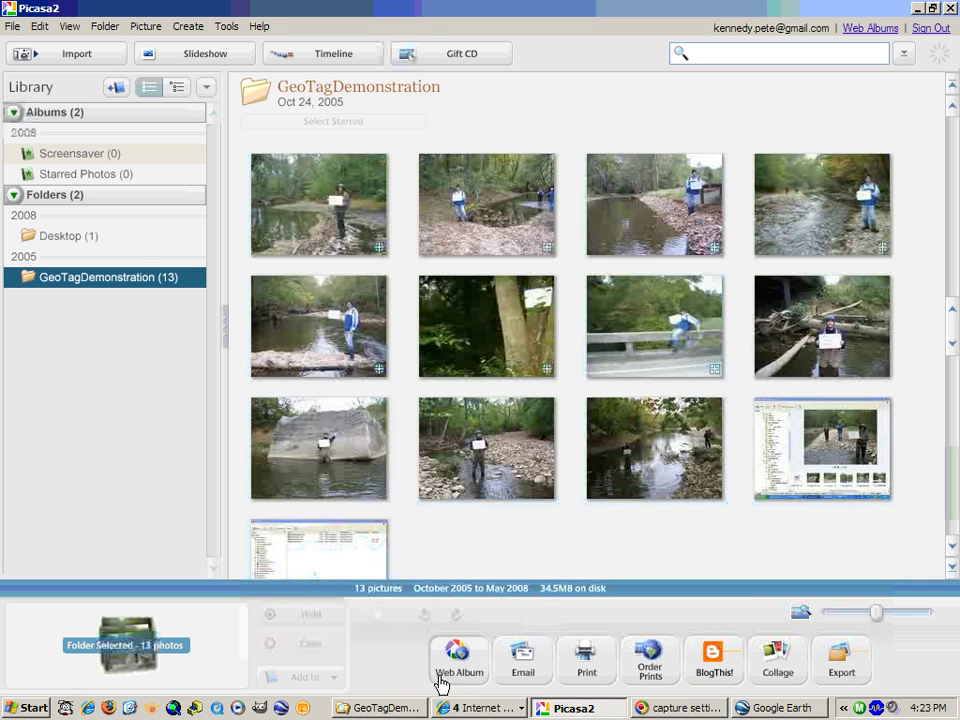
left_click(457, 676)
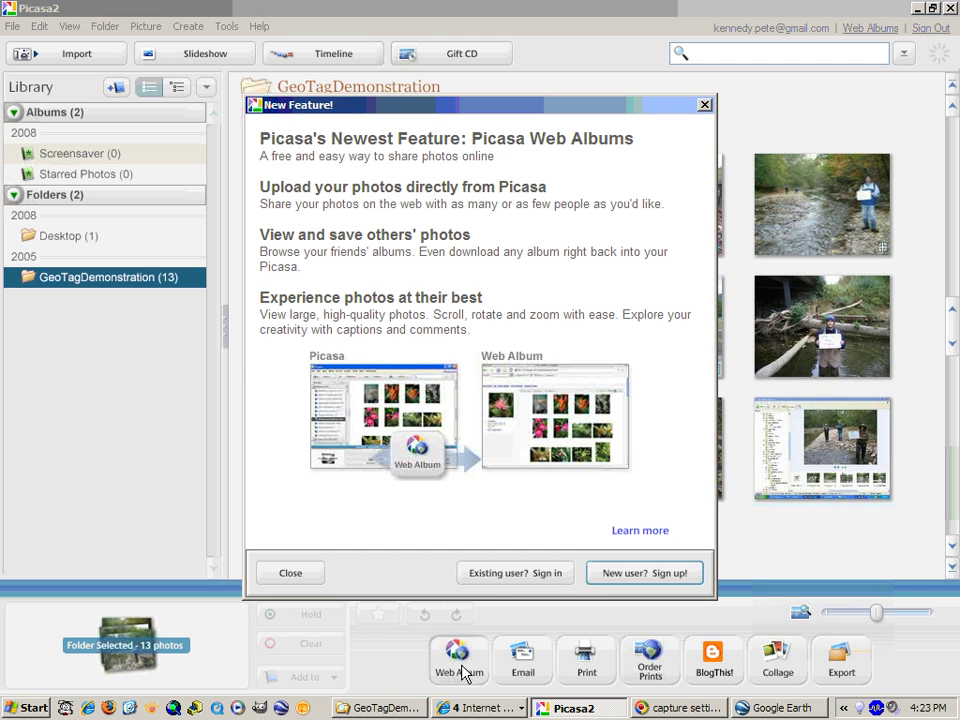
Sign in as an existing user, describe the album as 'Holly Creek', set it Public, and start uploading
left_click(531, 574)
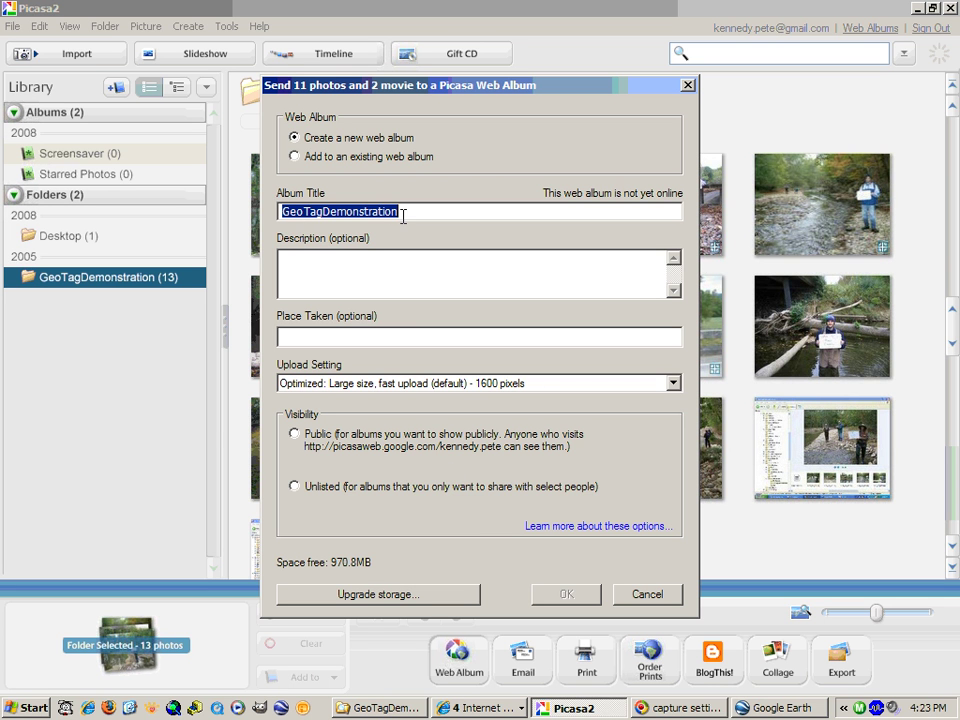
left_click(360, 261)
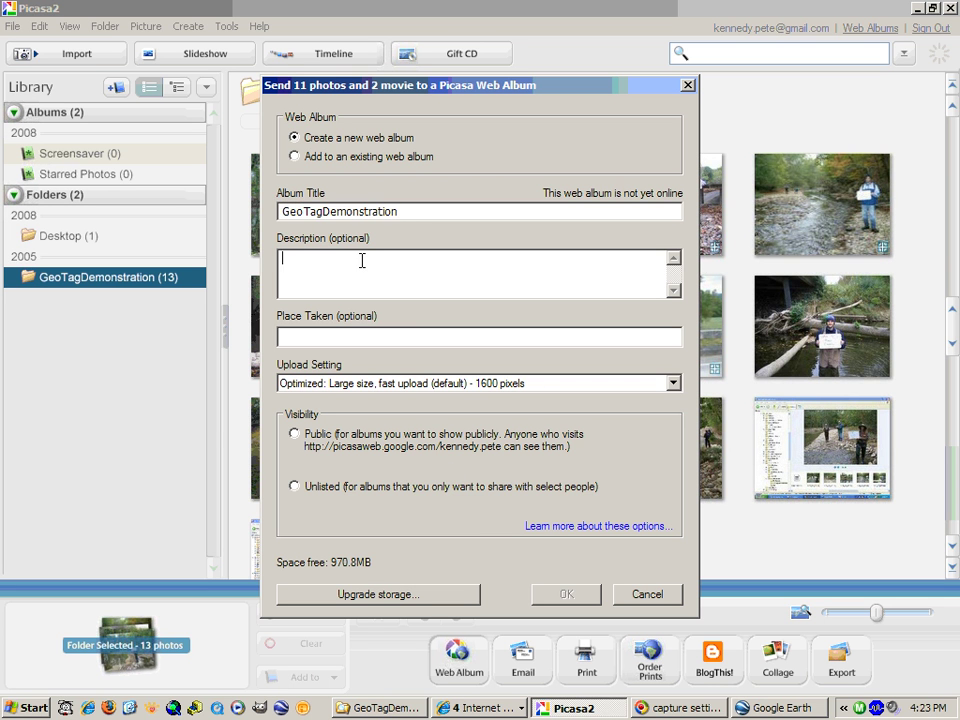
type("A")
key("BackSpace")
type("Holy")
key("BackSpace")
type("ly Creek")
left_click(292, 434)
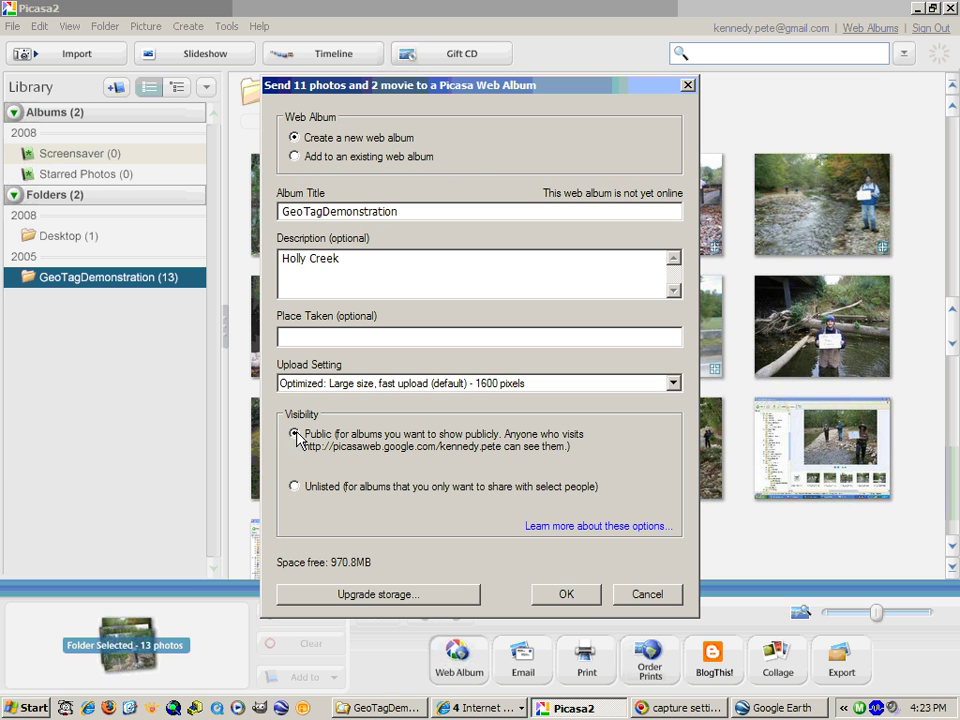
left_click(566, 594)
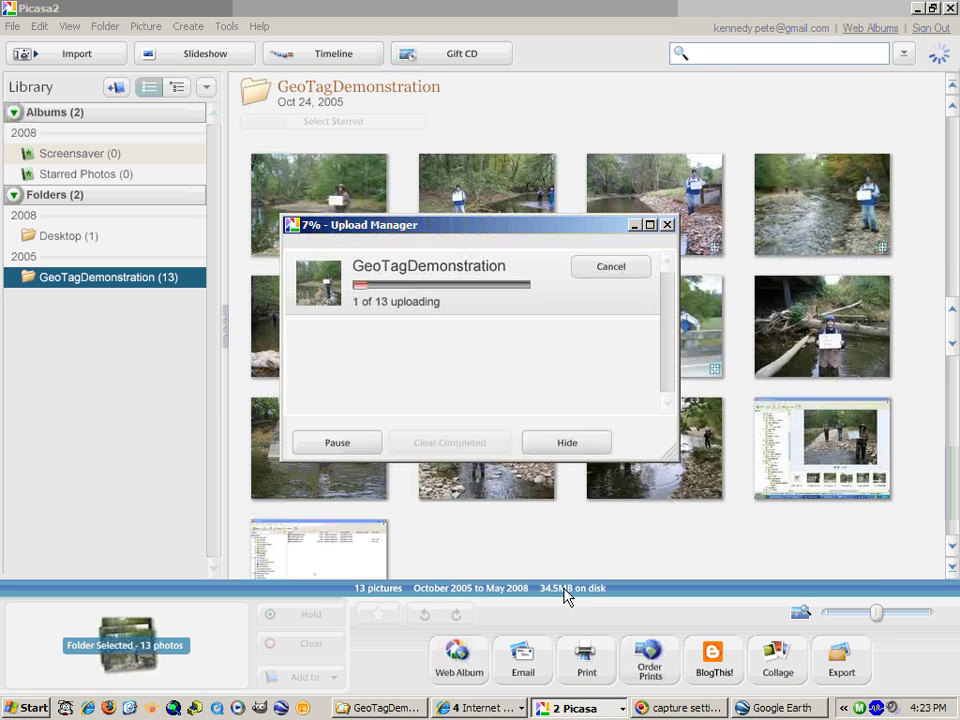
Switch to Google Earth to view the geotagged photo thumbnails while the upload runs
left_click(785, 707)
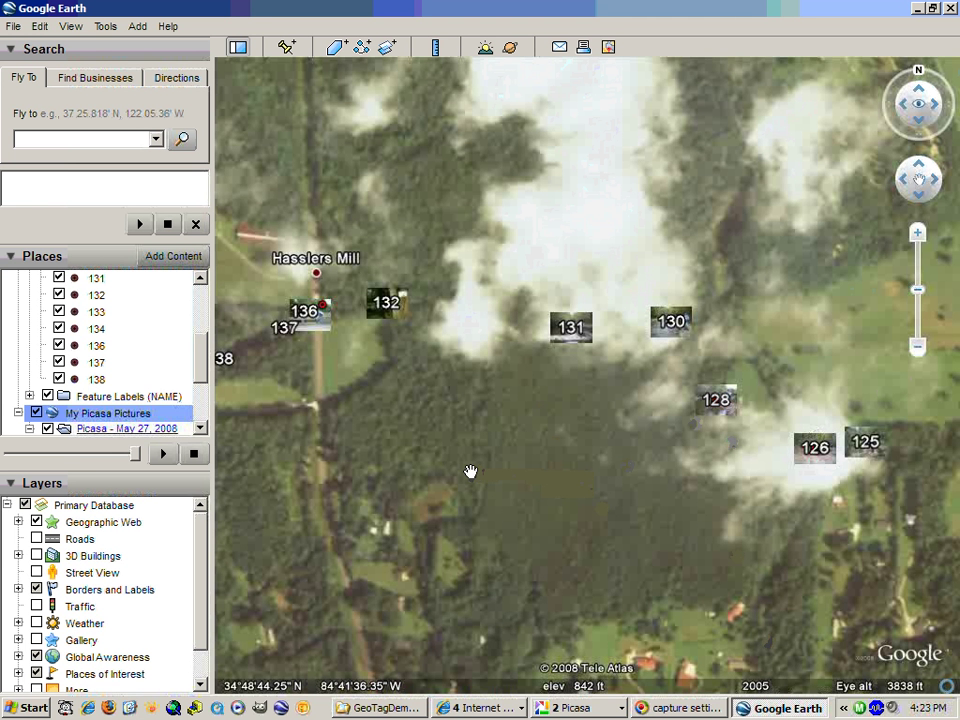
left_click_drag(471, 465, 496, 499)
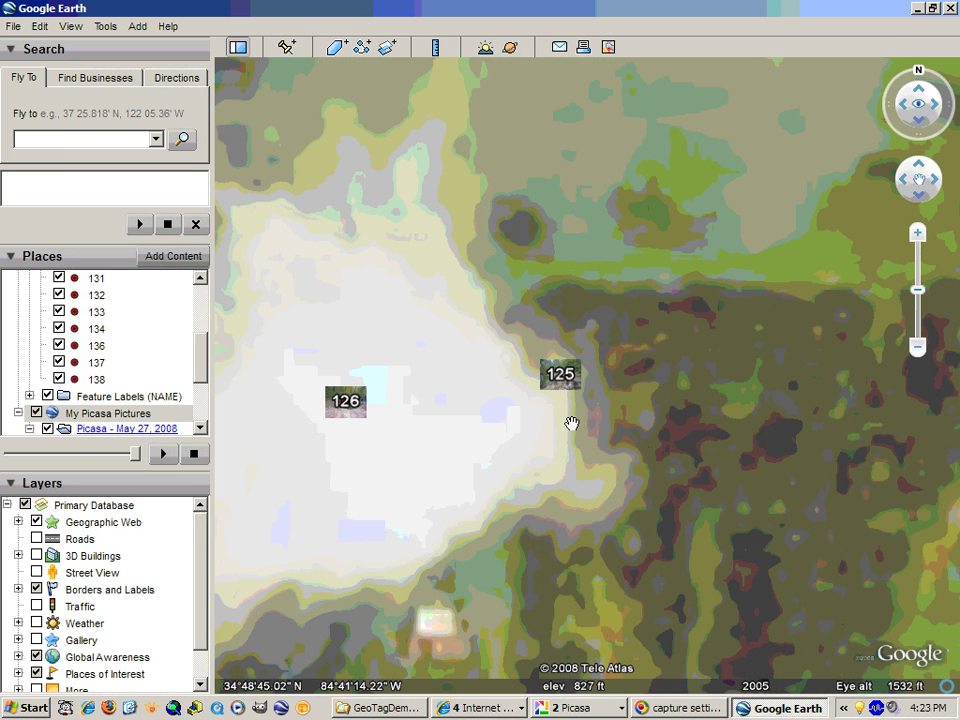
mouse_move(571, 426)
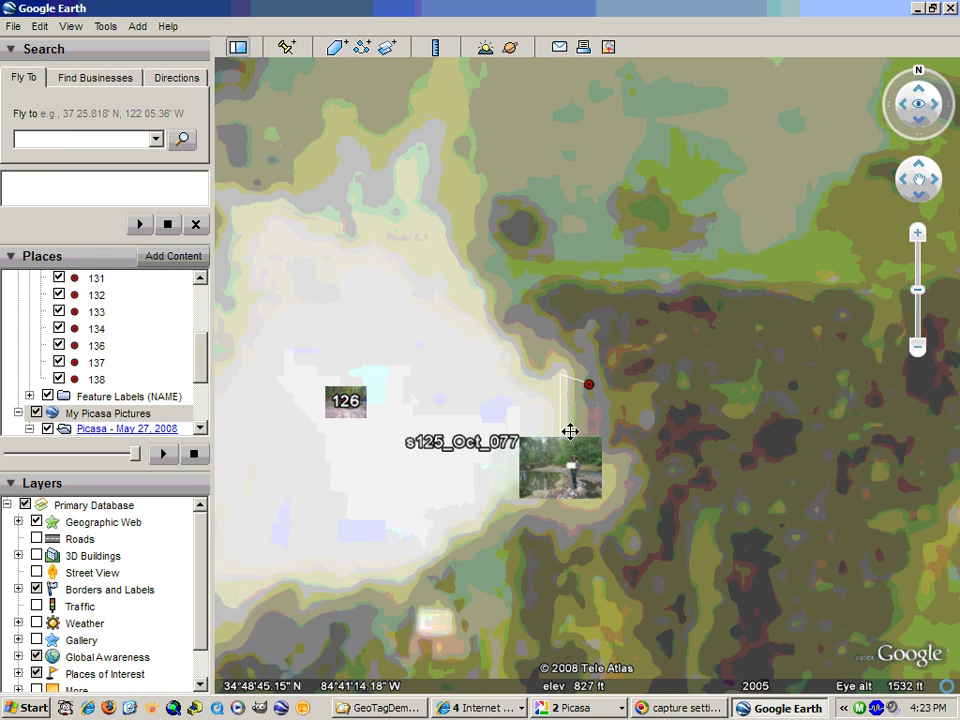
left_click(575, 448)
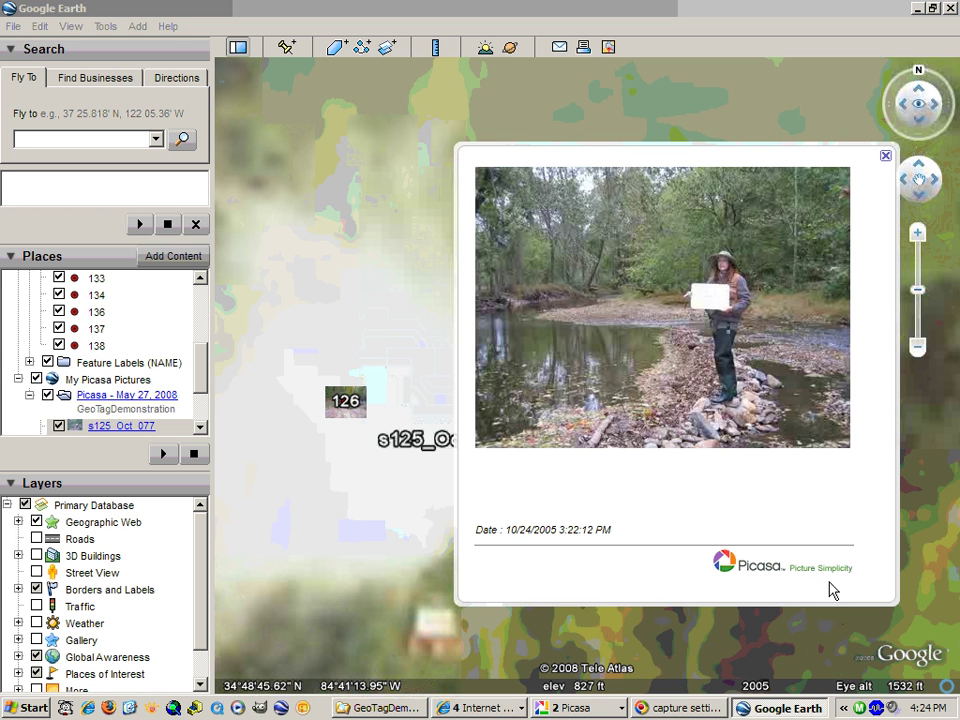
left_click(886, 160)
left_click(345, 402)
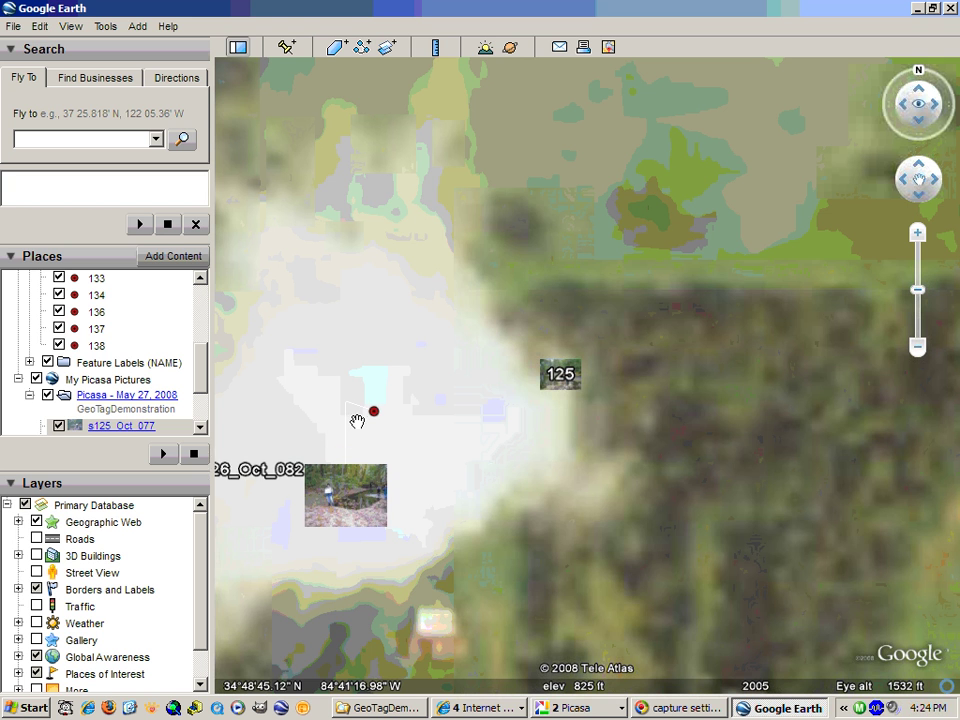
left_click(362, 508)
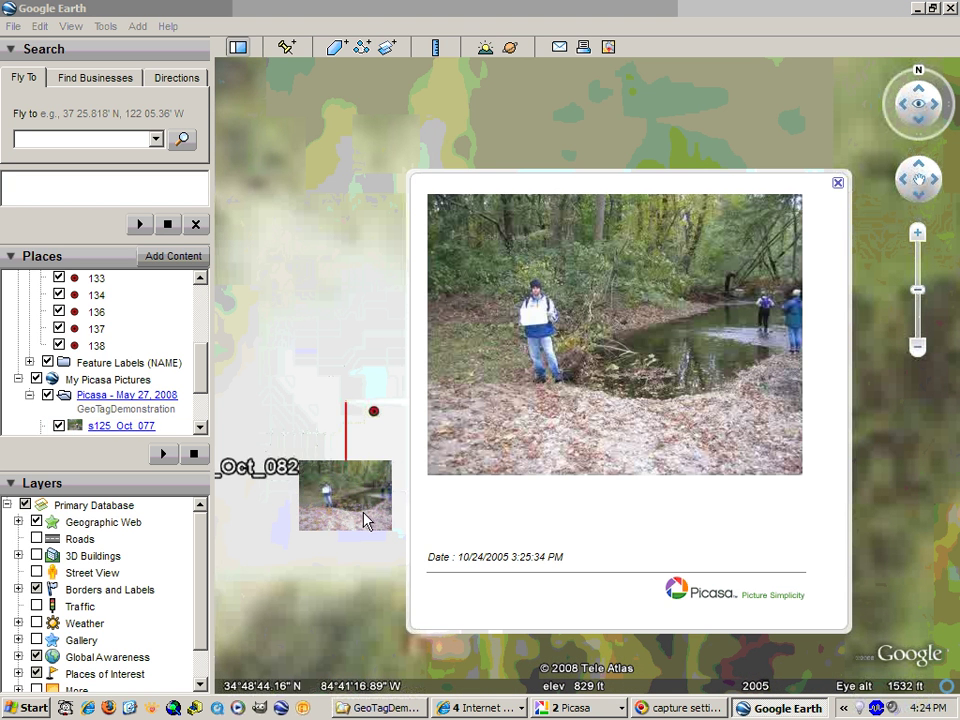
left_click(838, 185)
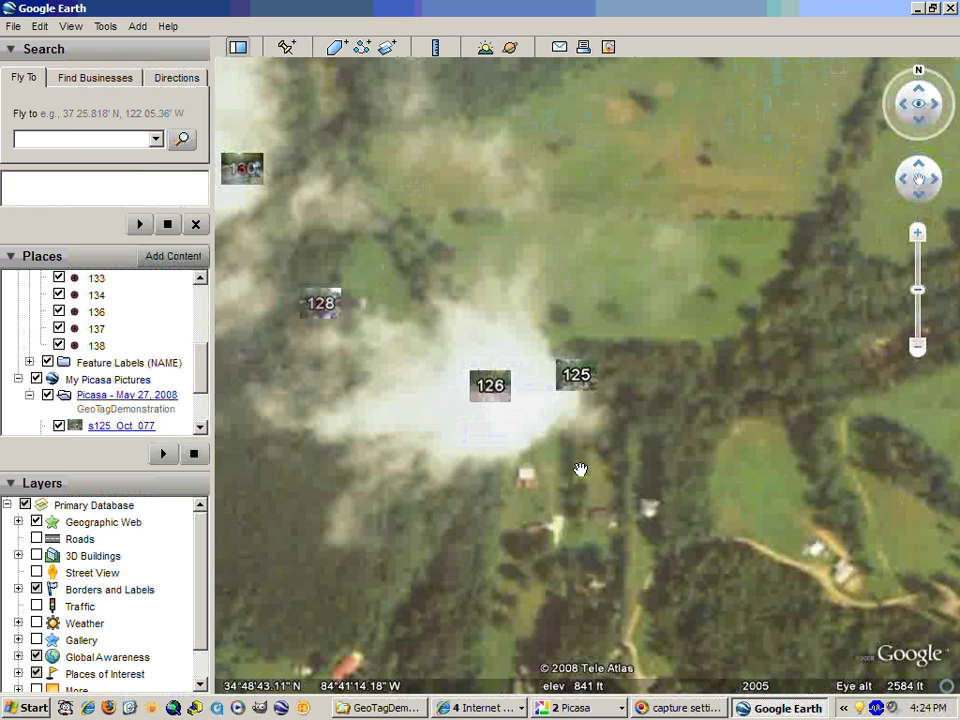
scroll(580, 469, "down", 3)
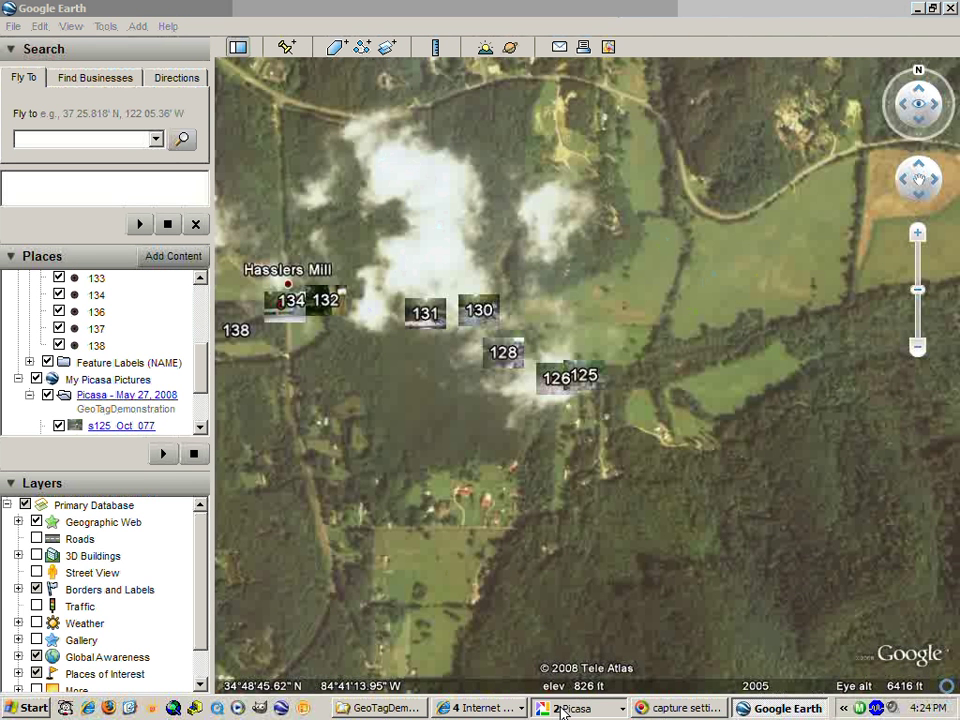
left_click(575, 708)
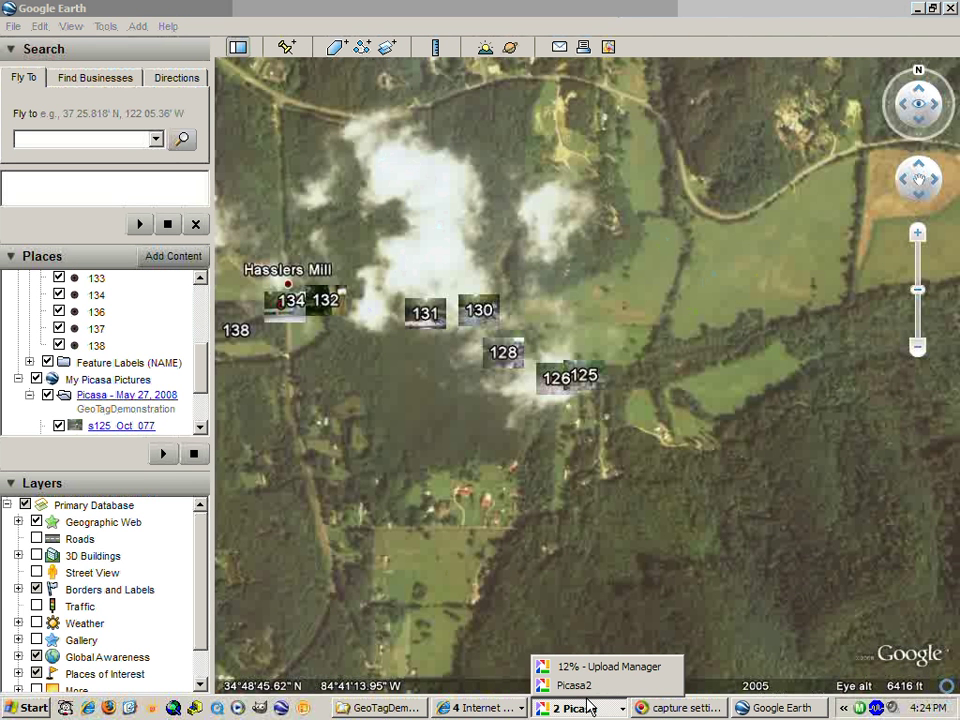
left_click(750, 620)
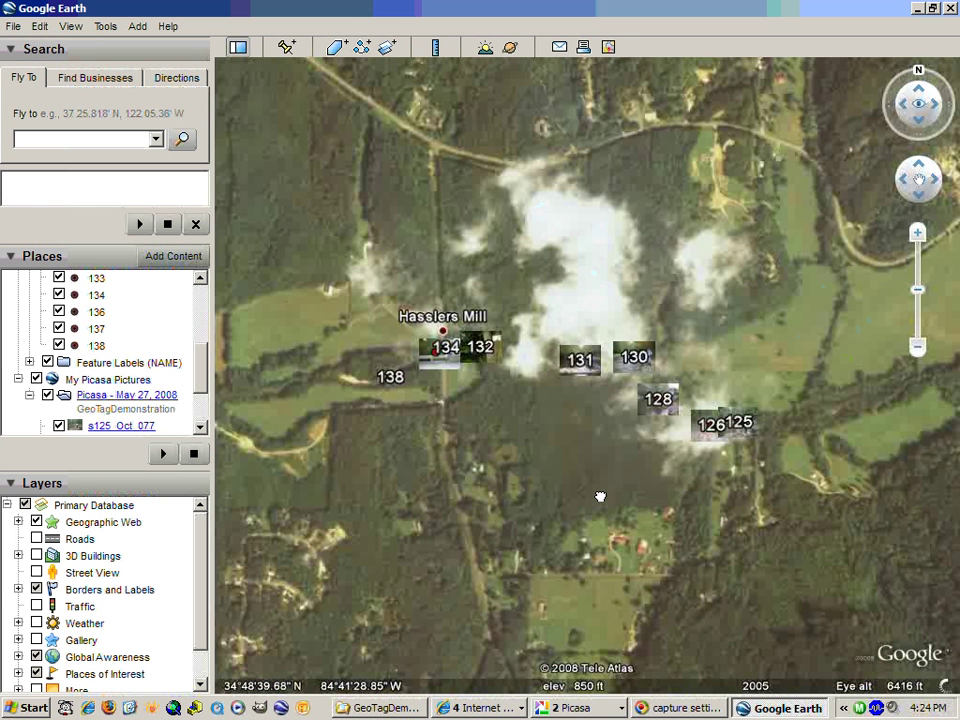
left_click_drag(600, 497, 685, 506)
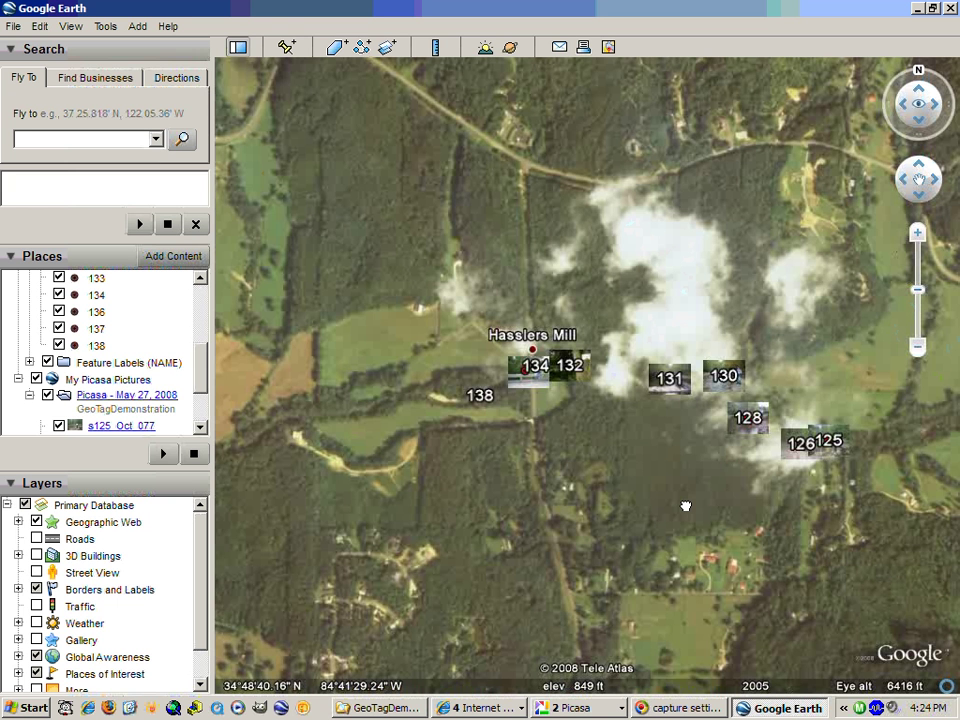
left_click(545, 380)
left_click(535, 473)
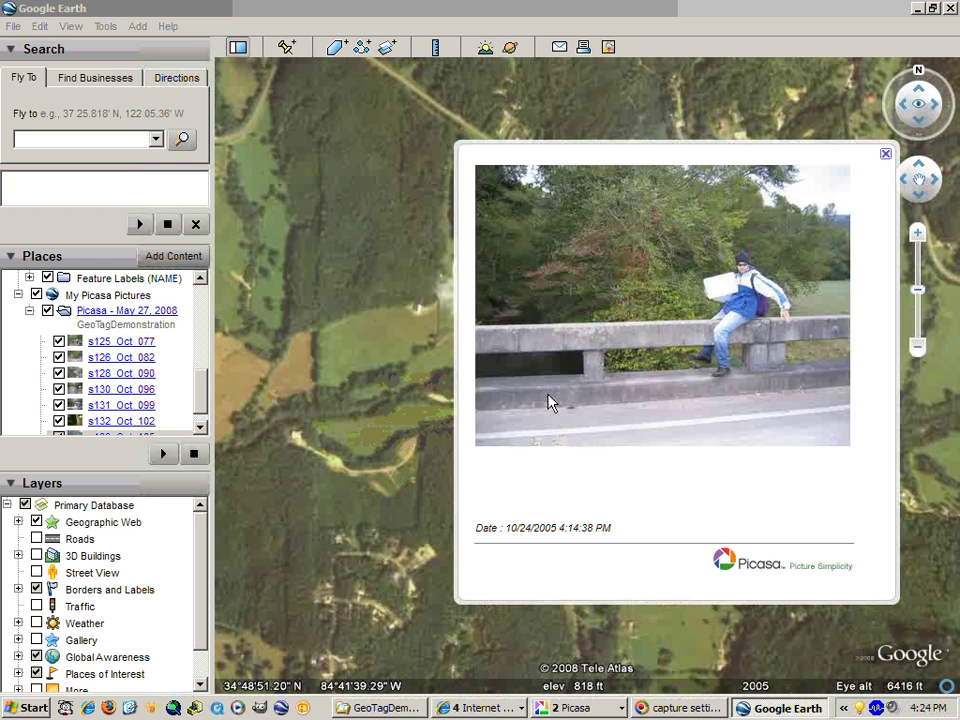
left_click(885, 153)
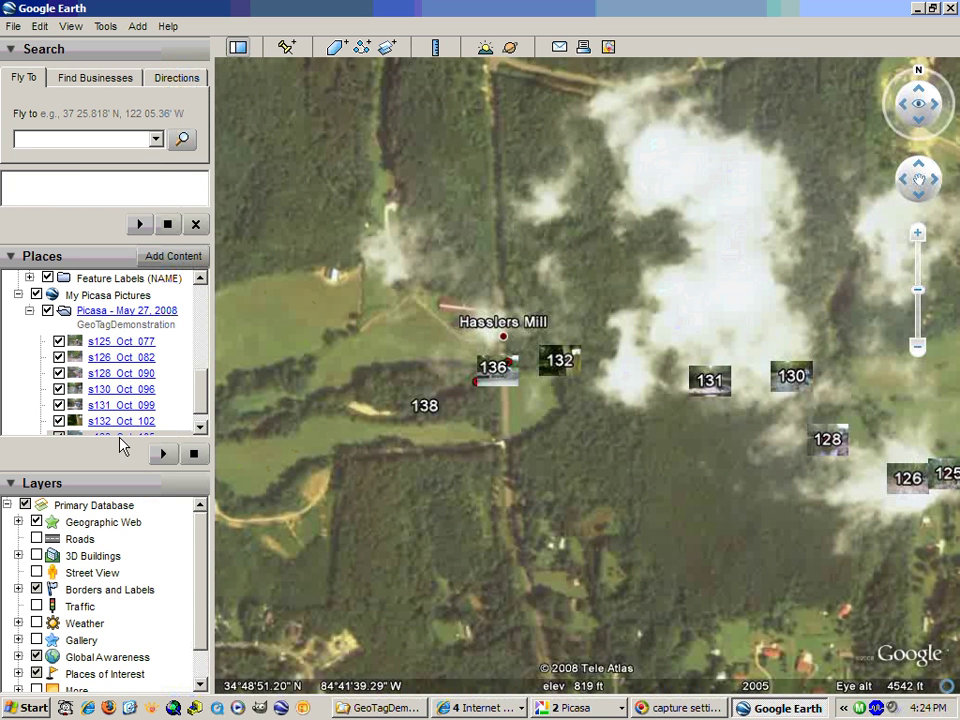
left_click(578, 708)
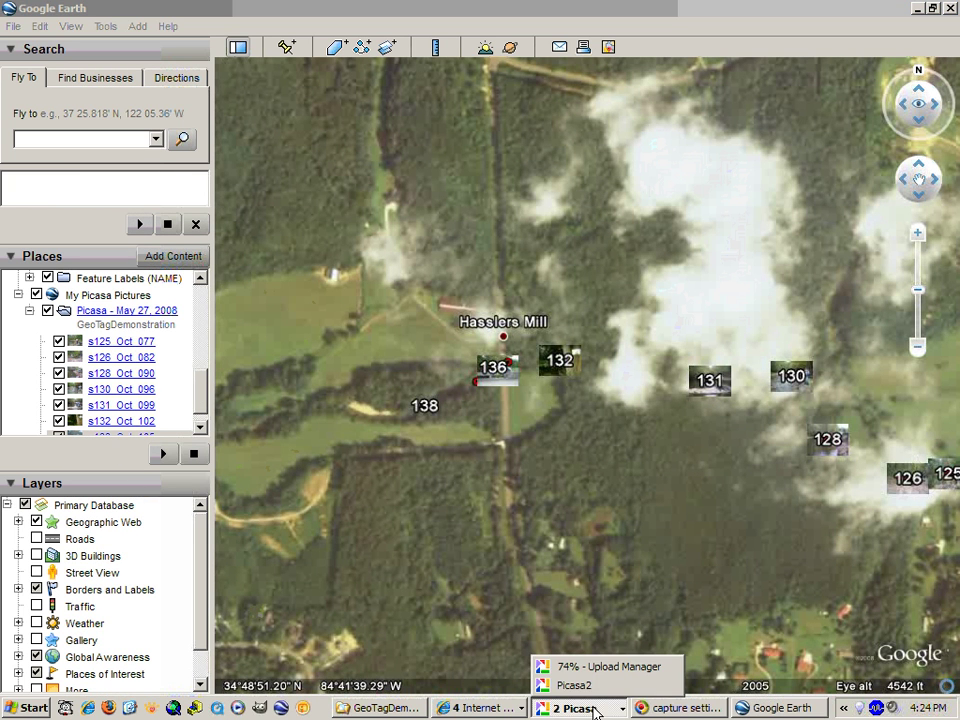
Bring Picasa 2 forward, check the Upload Manager progress, and return to the GeoTagDemonstration folder
left_click(585, 685)
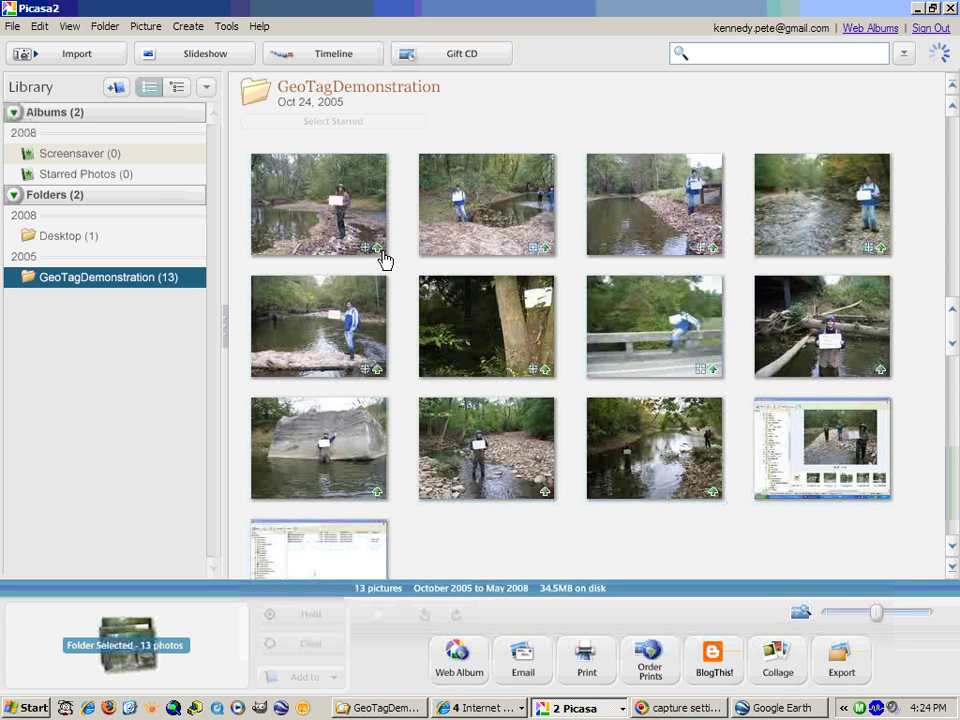
left_click(574, 708)
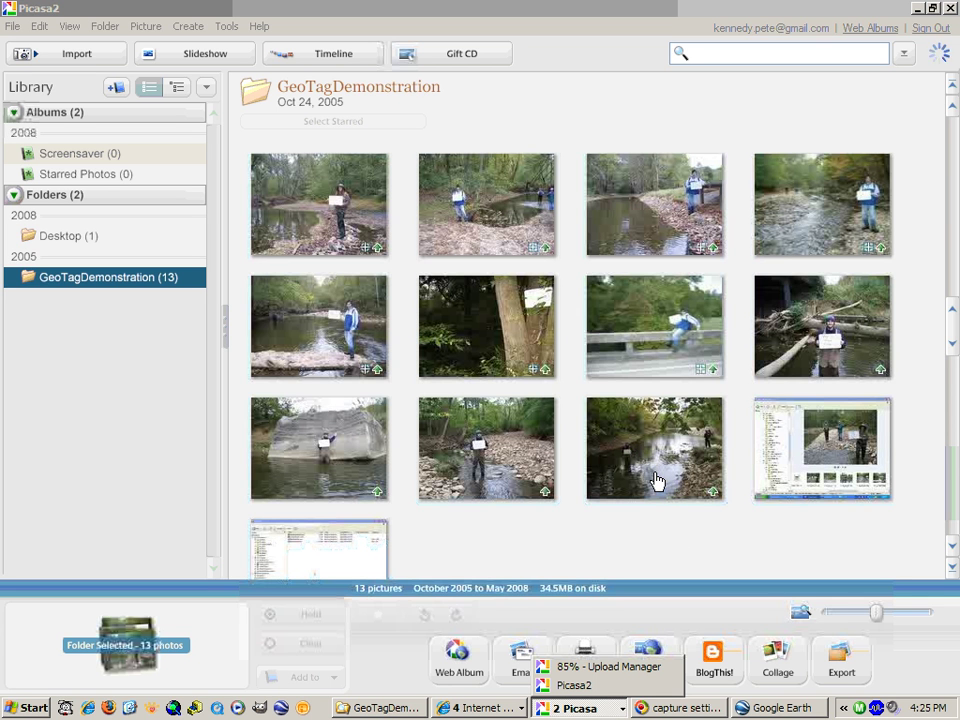
left_click(671, 531)
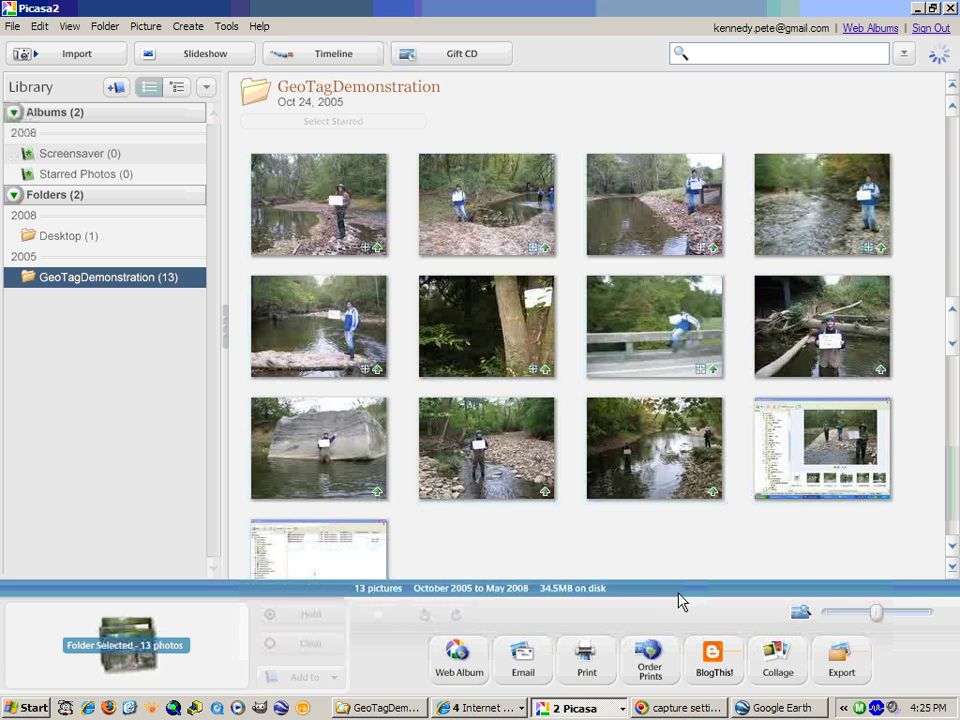